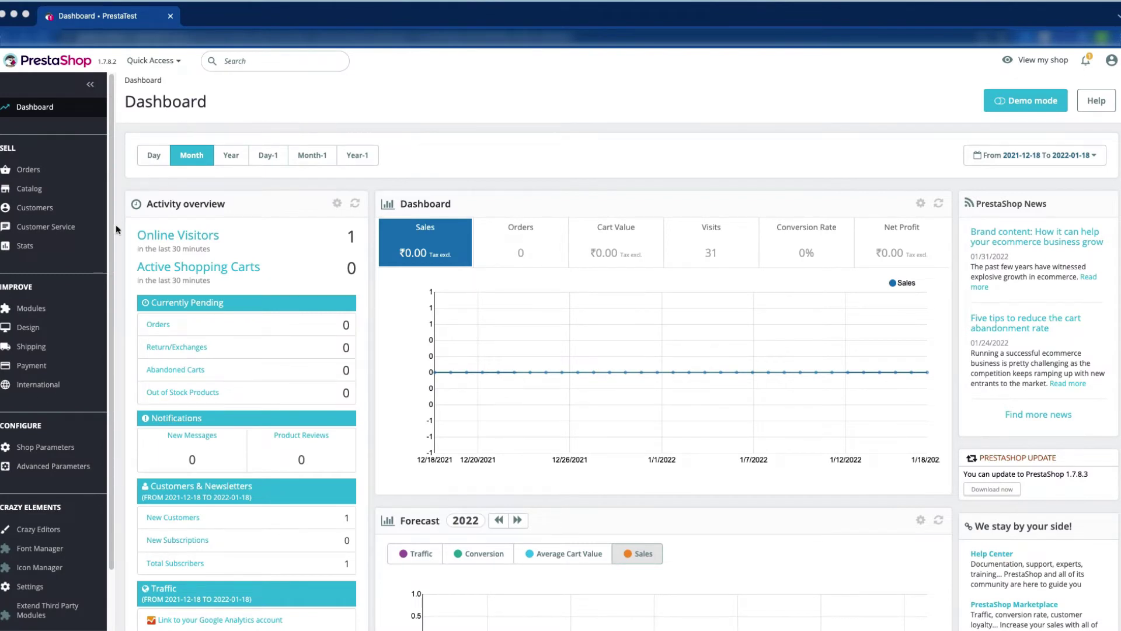
Search the Module Manager for 'image slider' and open the Image slider's configuration
{"action": "mouse_move", "coordinate": [47, 311]}
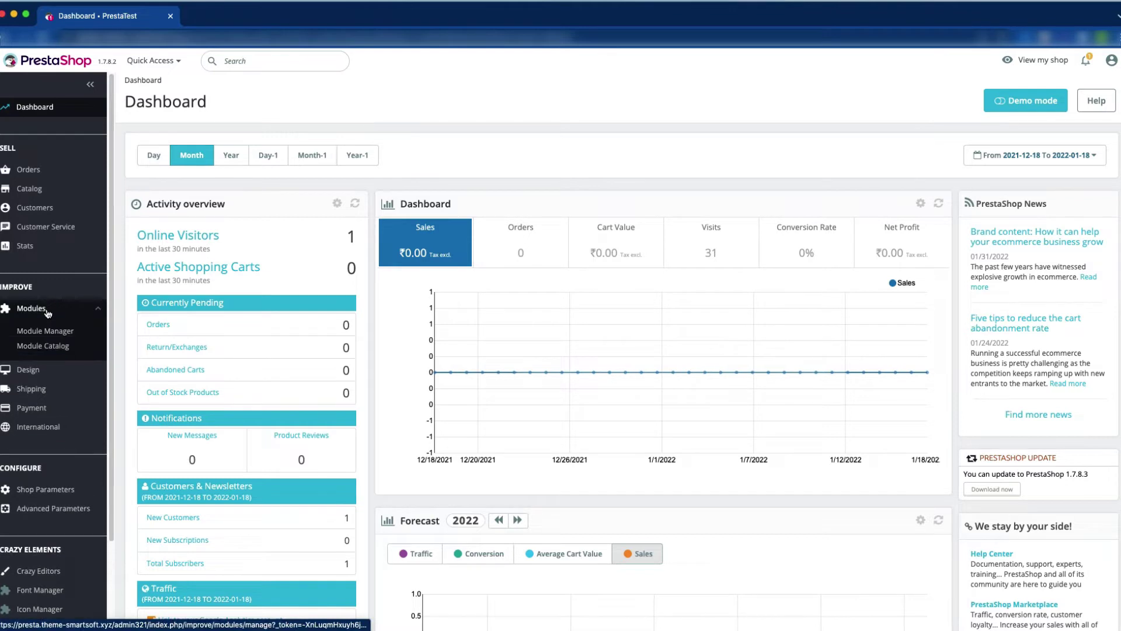
{"action": "left_click", "coordinate": [52, 333]}
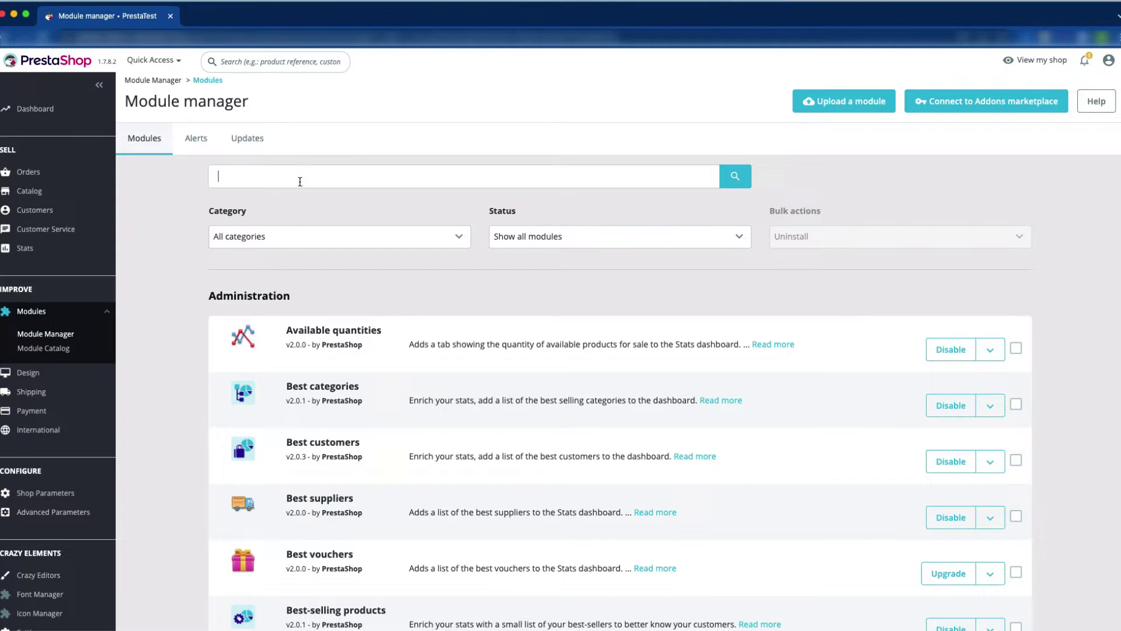
{"action": "type", "text": "image slider"}
{"action": "key", "text": "Return"}
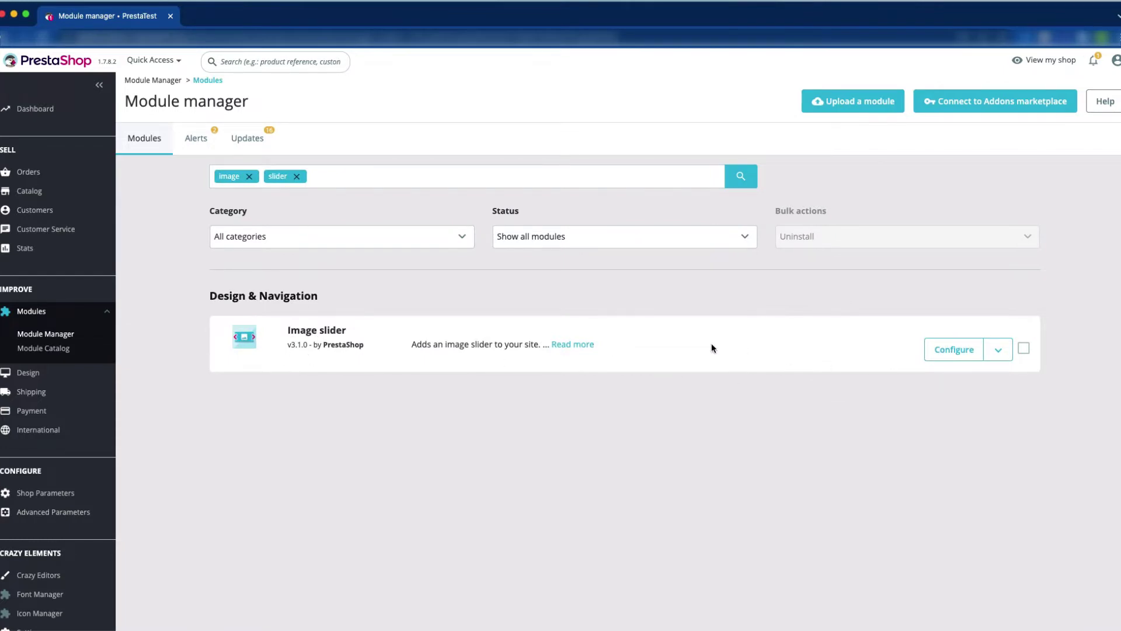
{"action": "left_click", "coordinate": [953, 351]}
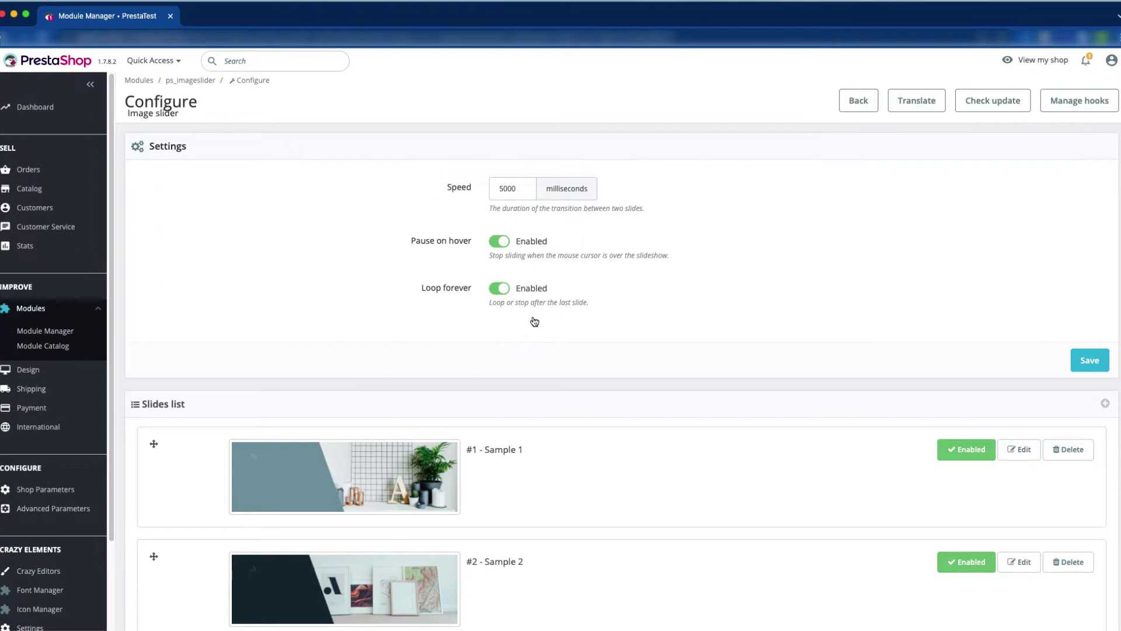
Delete the sample slides from the Image slider's Slides list
{"action": "scroll", "coordinate": [548, 438], "scroll_direction": "down", "scroll_amount": 3}
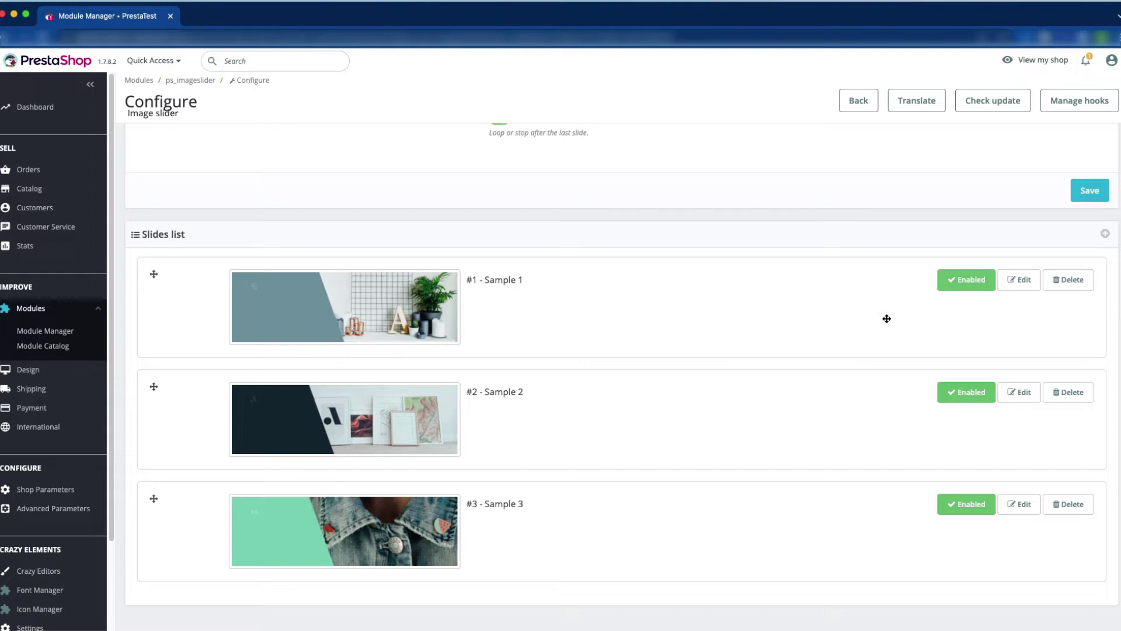
{"action": "left_click", "coordinate": [1075, 287]}
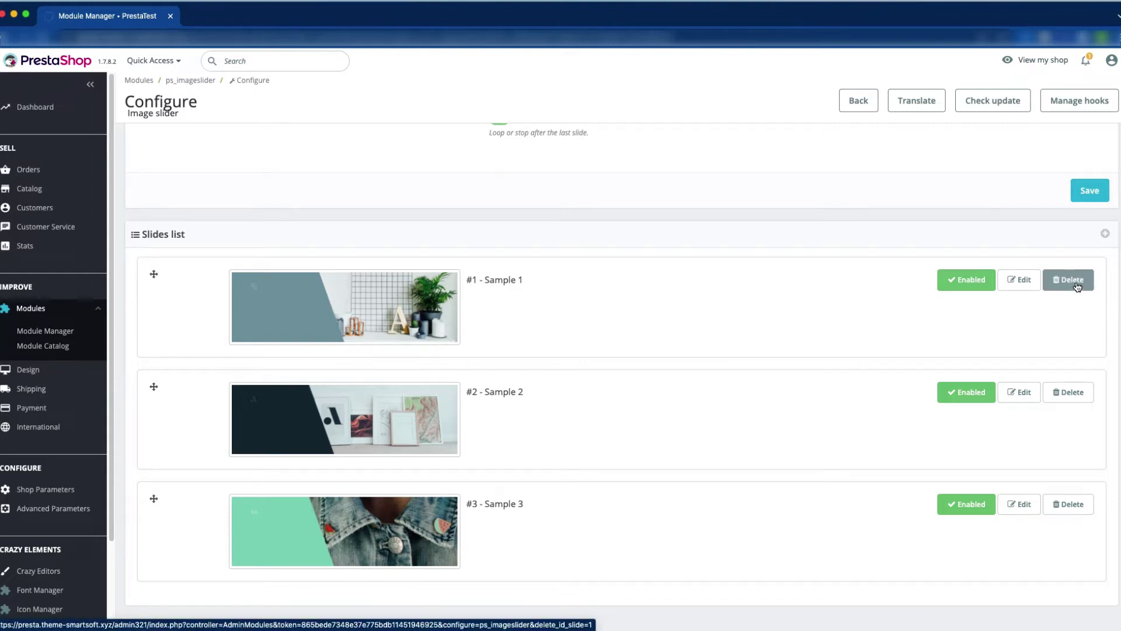
{"action": "left_click", "coordinate": [1081, 497]}
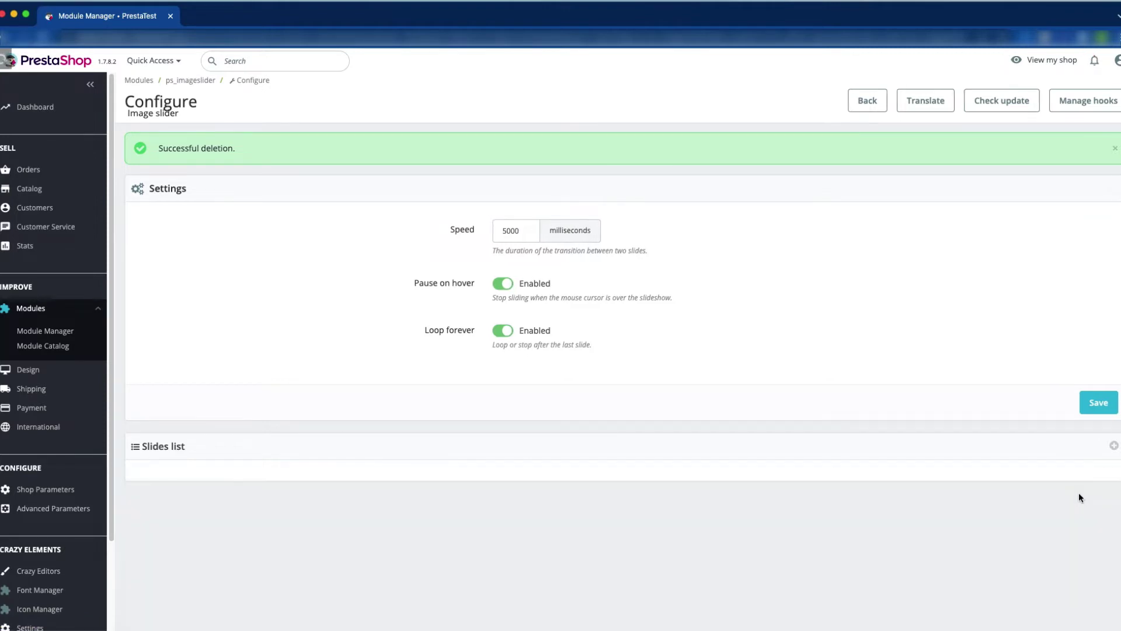
Add a new slide and attach the image 1. crazy-elements.jpg from Downloads
{"action": "left_click", "coordinate": [1114, 447]}
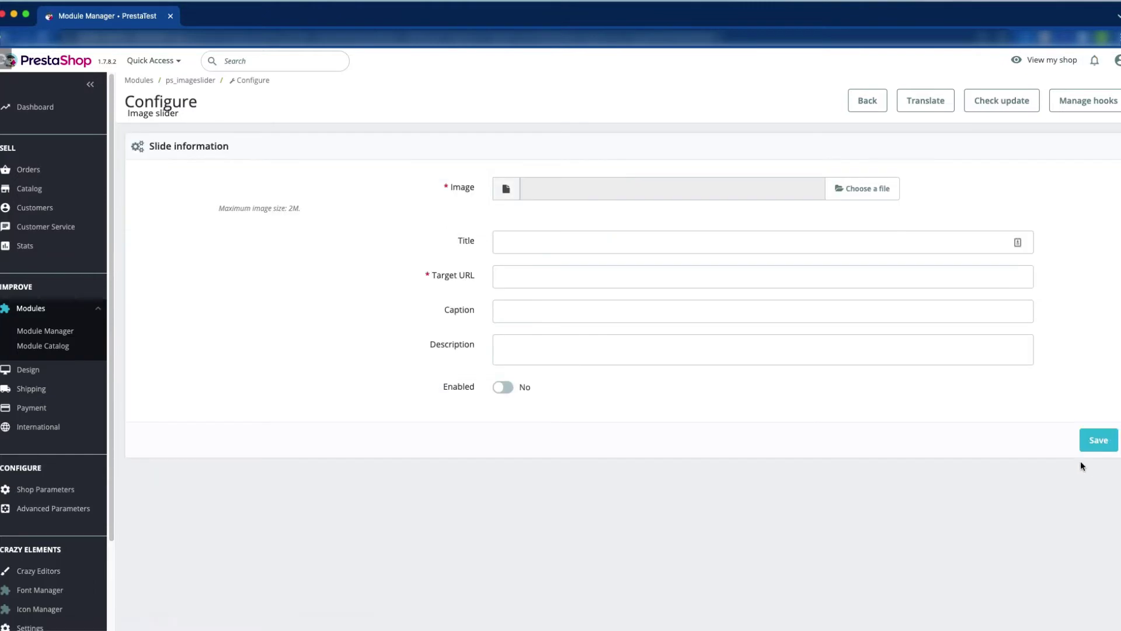
{"action": "left_click", "coordinate": [846, 194]}
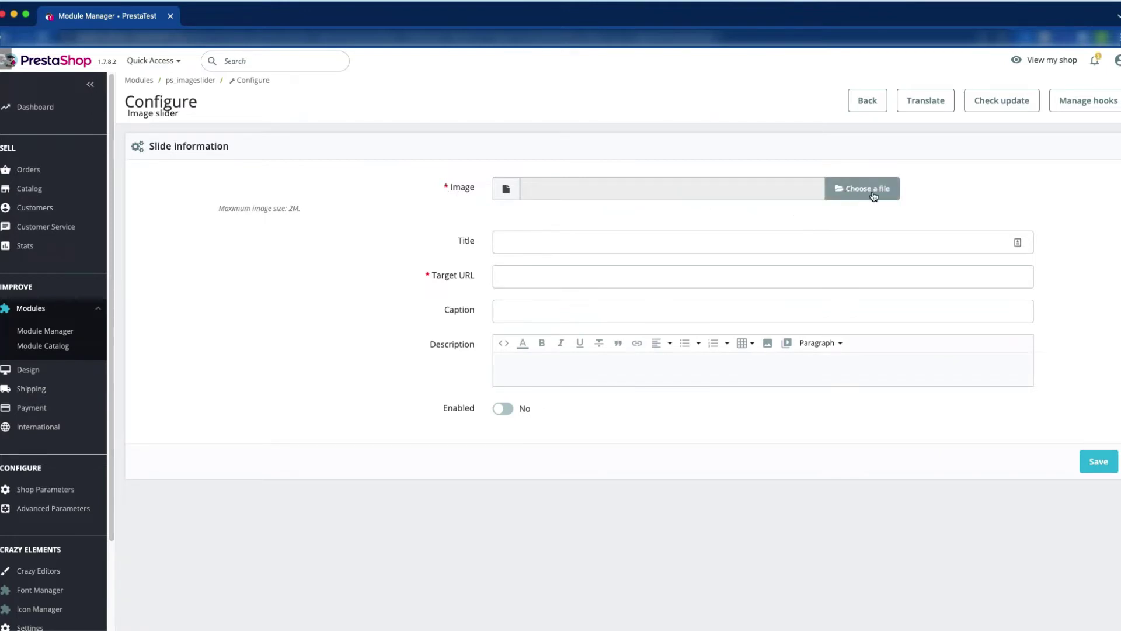
{"action": "left_click", "coordinate": [861, 194]}
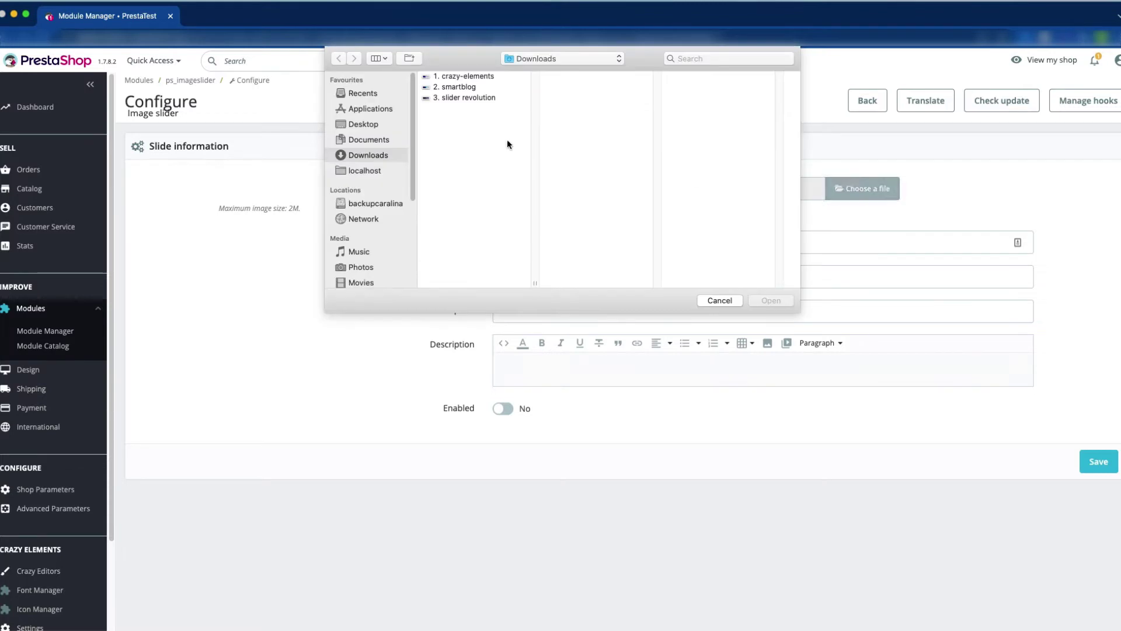
{"action": "left_click", "coordinate": [484, 77]}
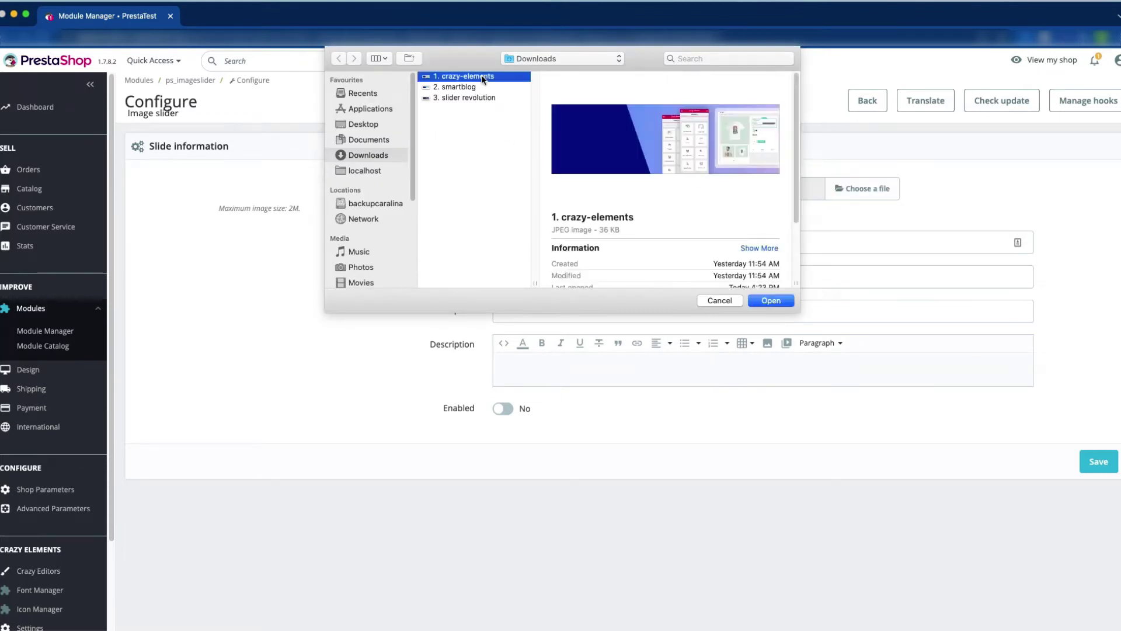
{"action": "left_click", "coordinate": [777, 298]}
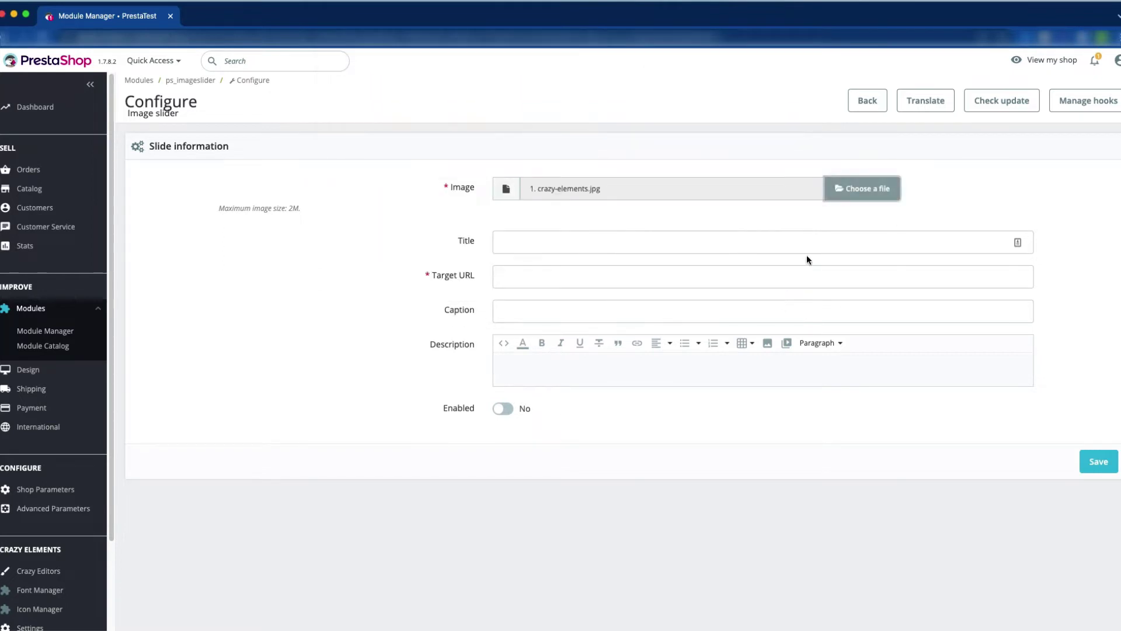
{"action": "left_click", "coordinate": [530, 247]}
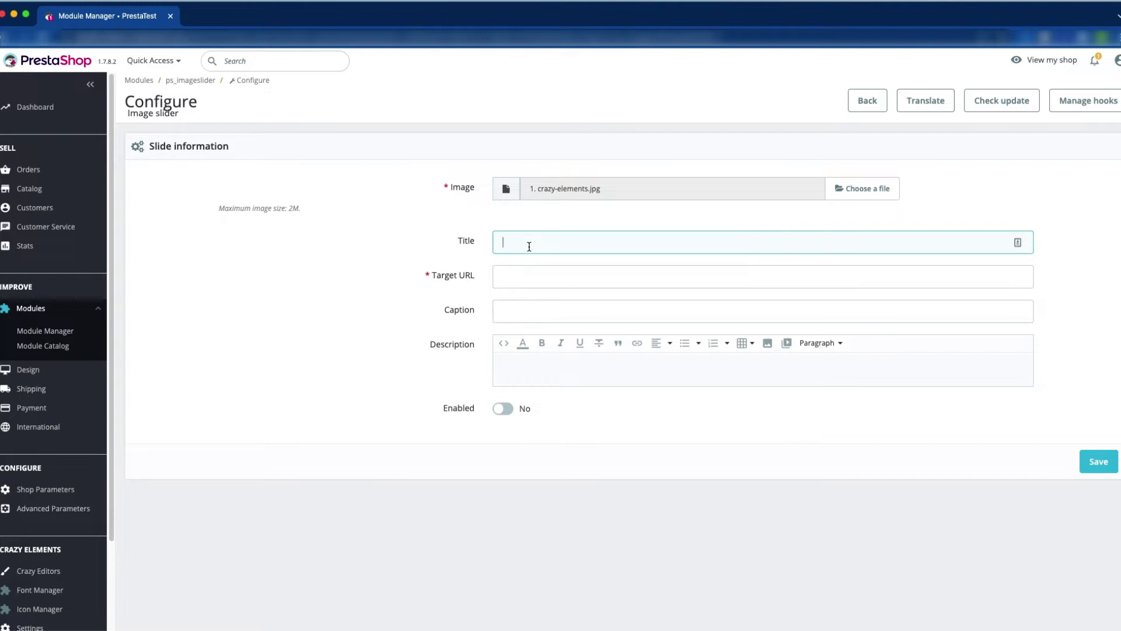
{"action": "type", "text": "Crazy Elements"}
{"action": "left_click", "coordinate": [563, 275]}
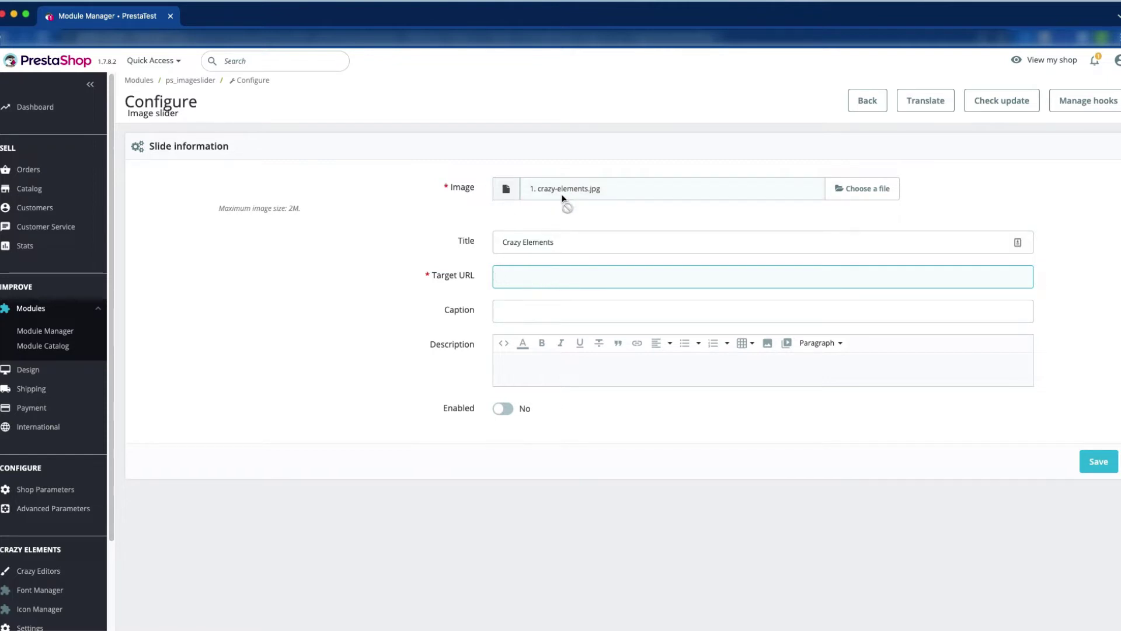
{"action": "key", "text": "super+Tab"}
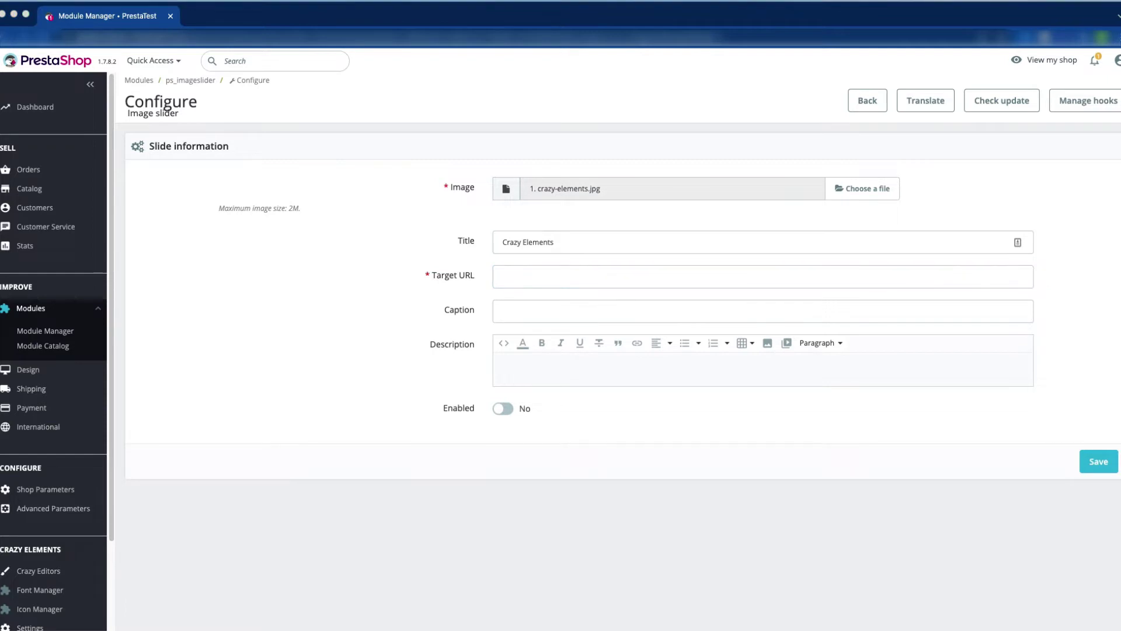
{"action": "left_click", "coordinate": [553, 285]}
{"action": "type", "text": "https://classydevs.com/prestashop-page-builder/"}
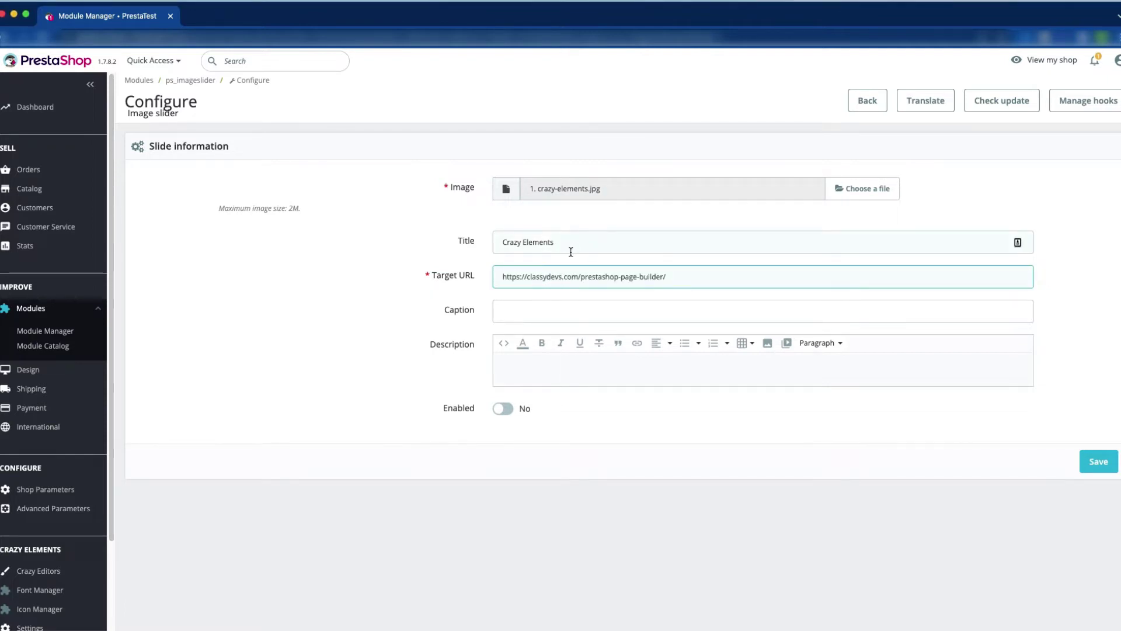
{"action": "left_click", "coordinate": [551, 311]}
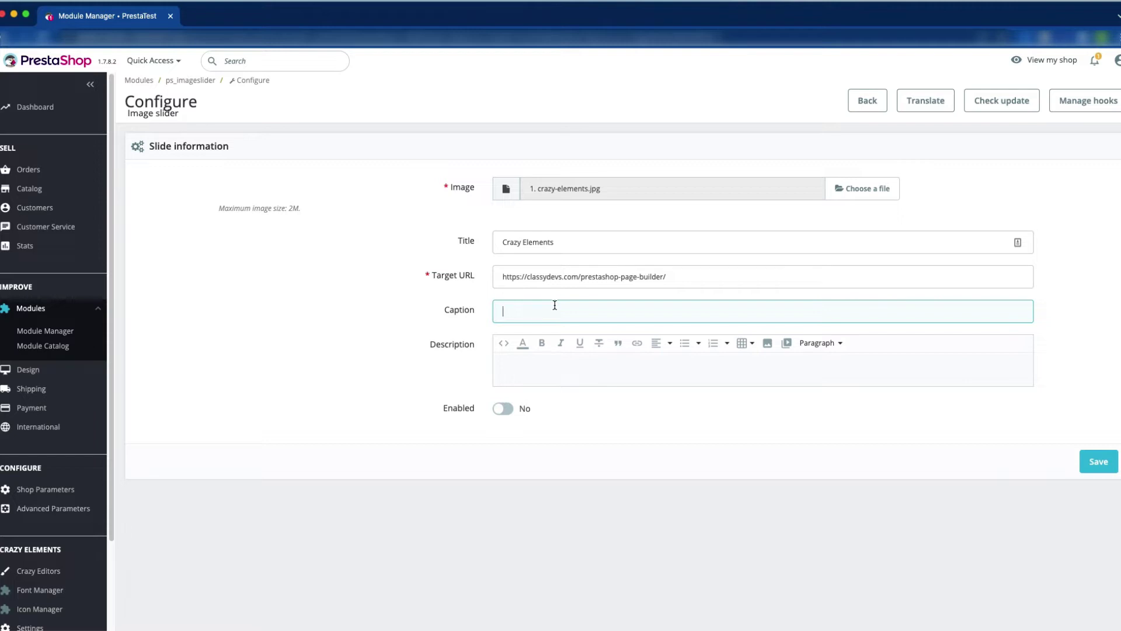
{"action": "type", "text": "razy-element"}
Paste the description, make 'PrestaShop Free Page Builder' a Heading 3, enable and save the slide
{"action": "left_click", "coordinate": [555, 368]}
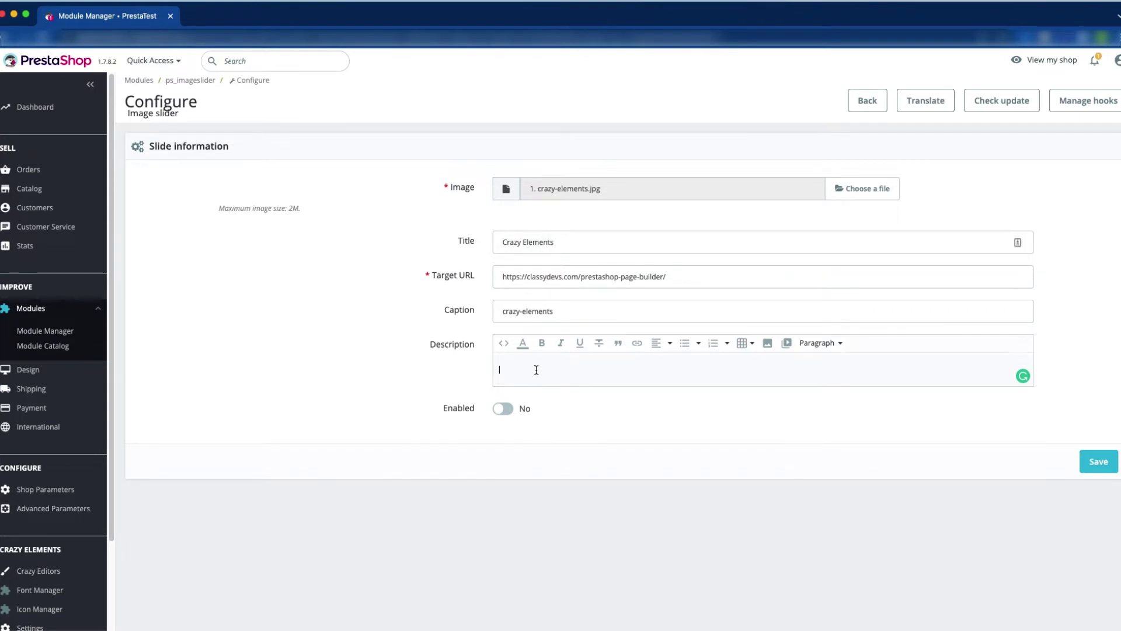
{"action": "type", "text": "PrestaShop Free Page Builder Create your online store in minutes based on High Conversion Rate Layouts and Live Editor. A entirely new solution in the e-commerce business."}
{"action": "triple_click", "coordinate": [590, 370]}
{"action": "left_click", "coordinate": [820, 342]}
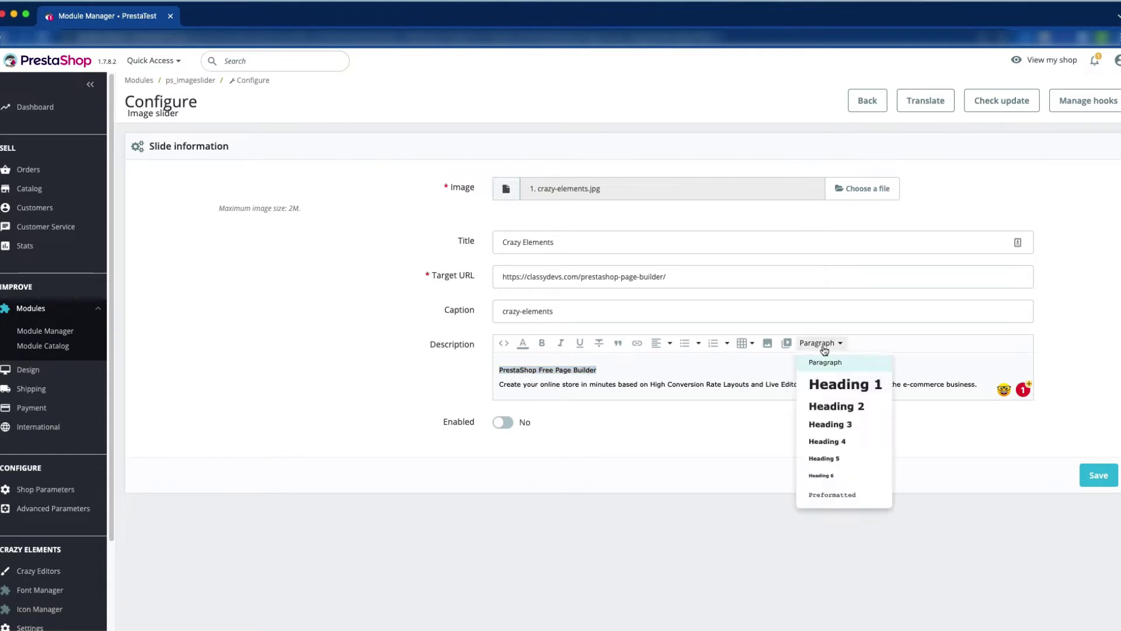
{"action": "left_click", "coordinate": [818, 427]}
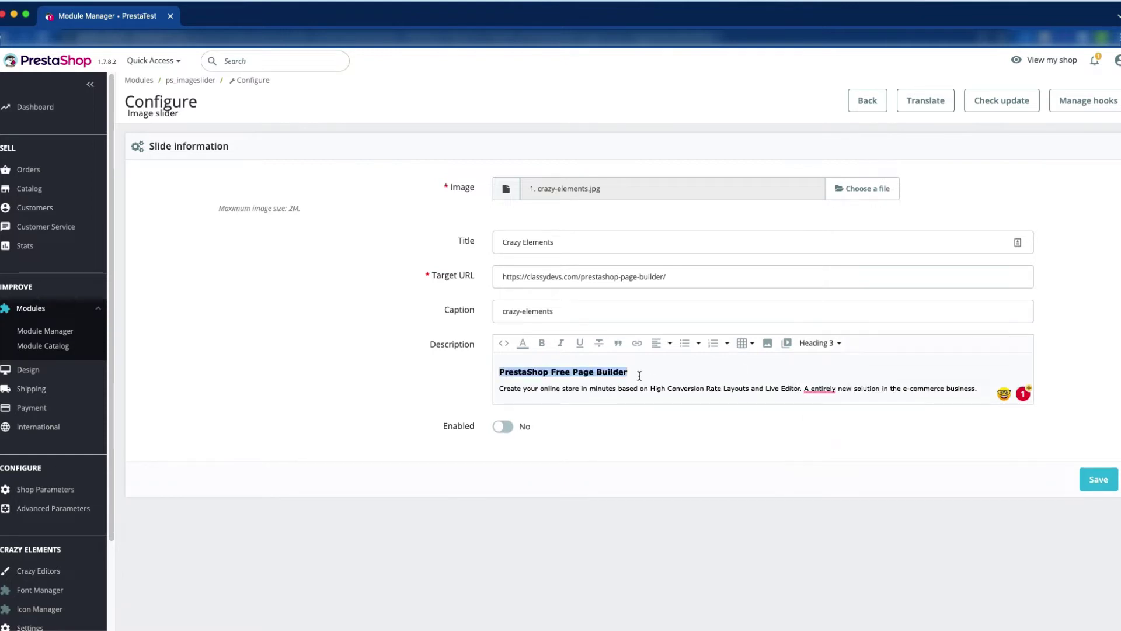
{"action": "triple_click", "coordinate": [599, 375]}
{"action": "left_click", "coordinate": [719, 392]}
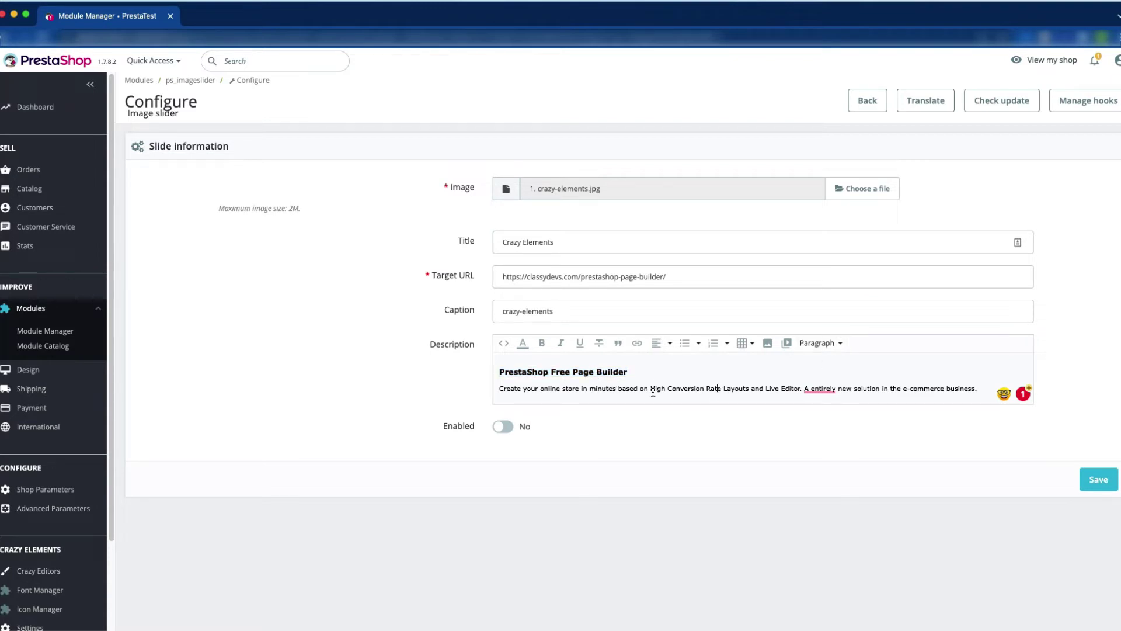
{"action": "left_click", "coordinate": [499, 554]}
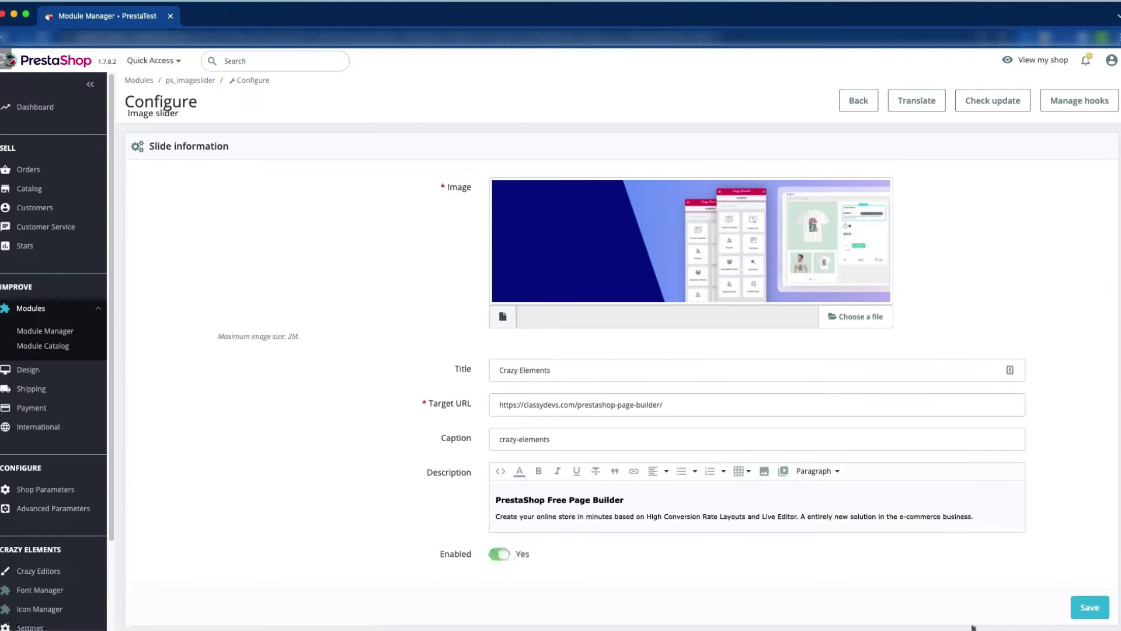
{"action": "left_click", "coordinate": [1090, 607]}
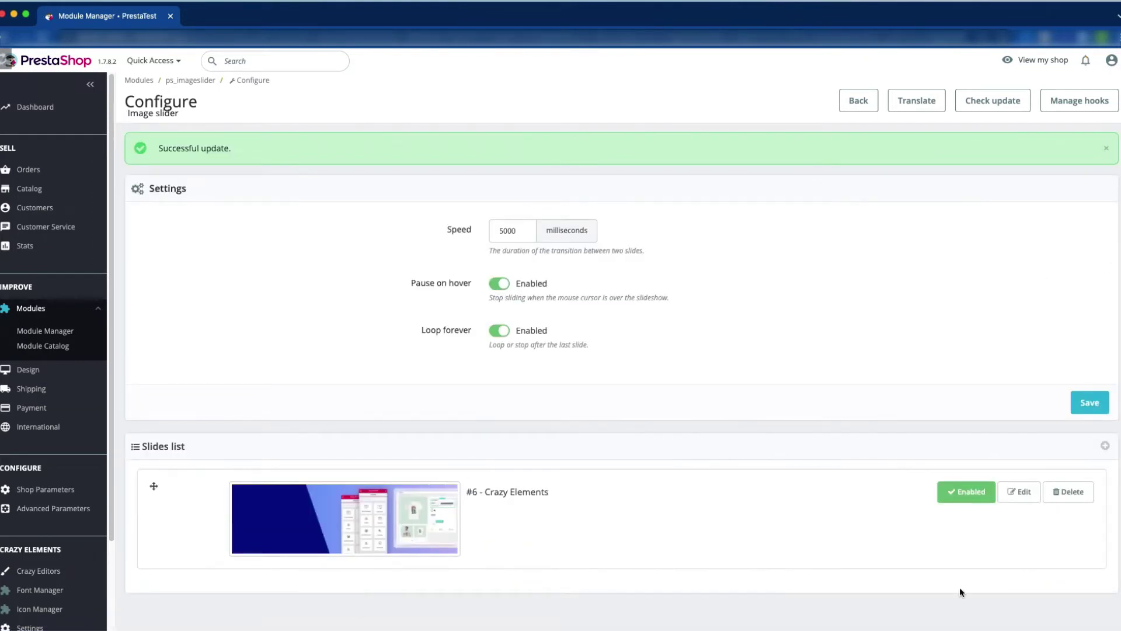
Open View my shop to see the Crazy Elements slide on the storefront homepage
{"action": "left_click", "coordinate": [1047, 62]}
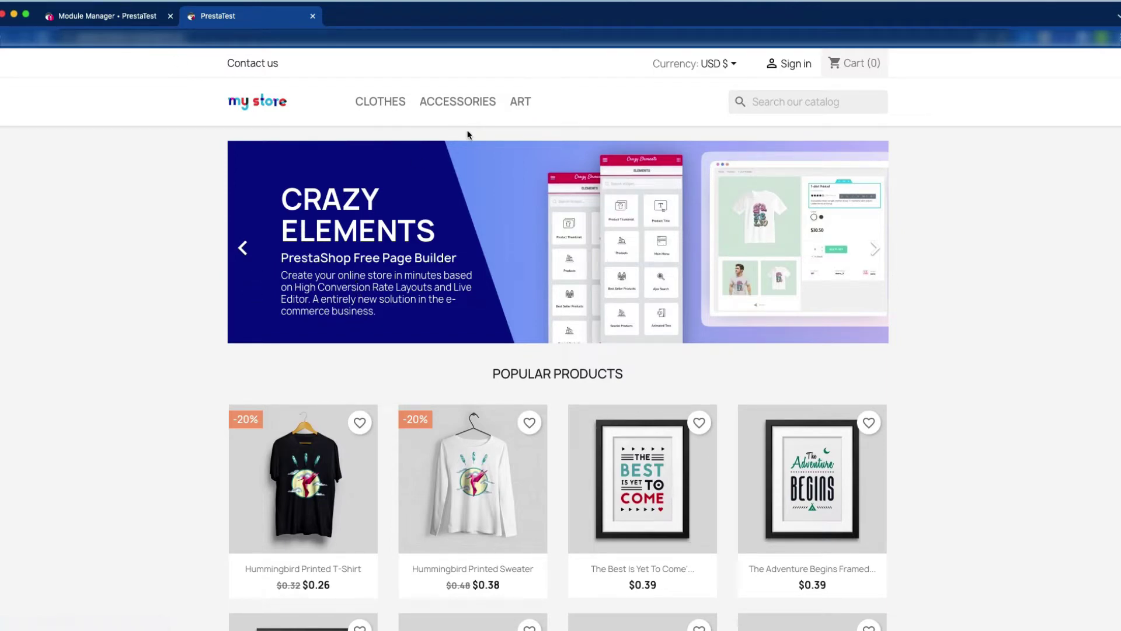
Follow the banner link to the ClassyDevs page builder page, then return to the slider configuration
{"action": "left_click", "coordinate": [519, 218]}
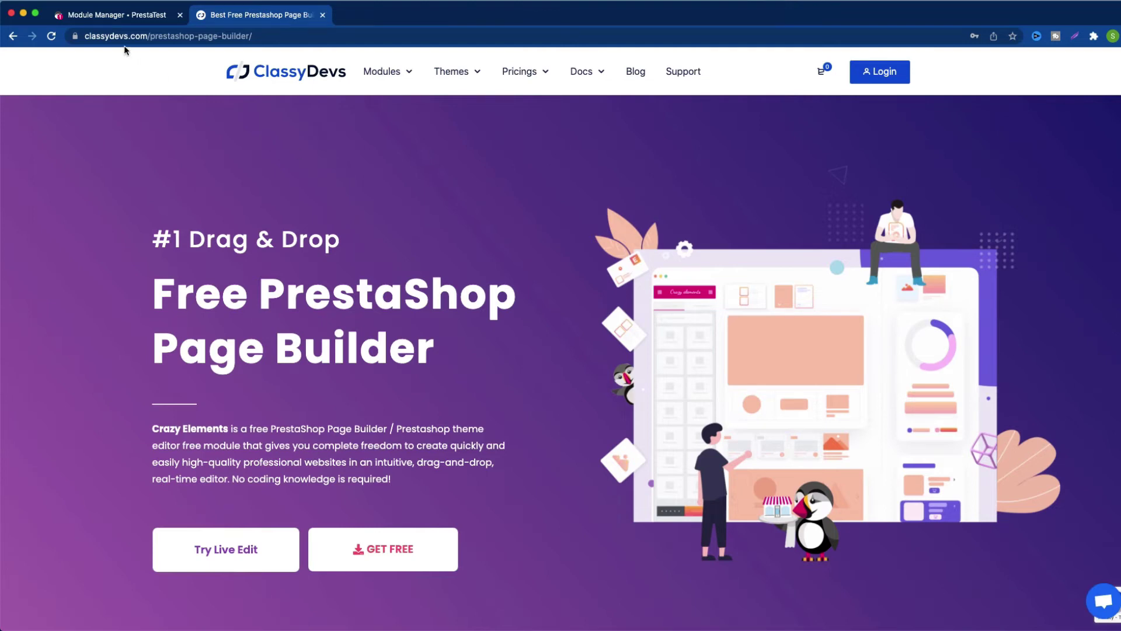
{"action": "left_click", "coordinate": [118, 18]}
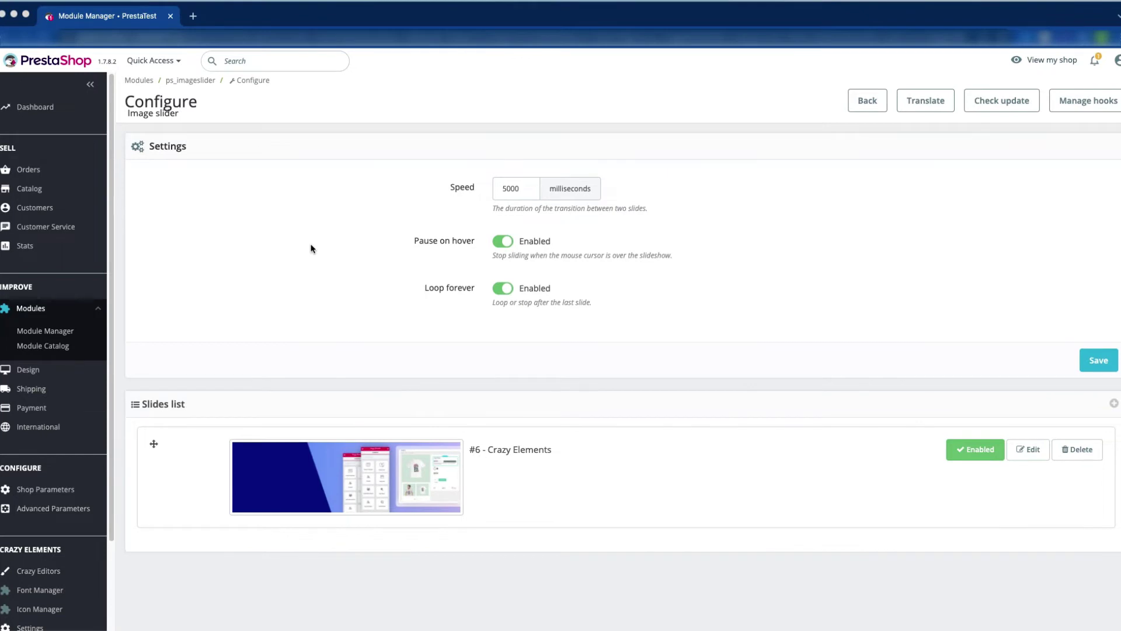
Start another slide and attach the 2. smartblog image
{"action": "left_click", "coordinate": [1114, 404]}
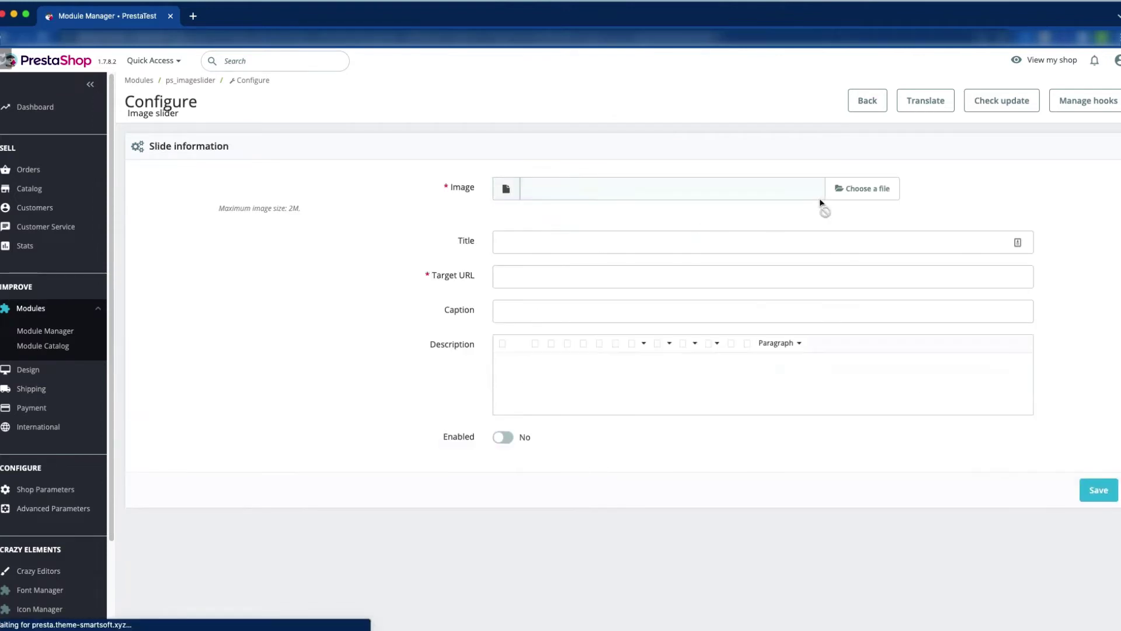
{"action": "left_click", "coordinate": [889, 185]}
{"action": "double_click", "coordinate": [475, 86]}
{"action": "left_click", "coordinate": [549, 245]}
Title the slide 'Smart Blog' and paste the SmartBlog link as its target URL
{"action": "type", "text": "Smart Blog"}
{"action": "key", "text": "super+Tab"}
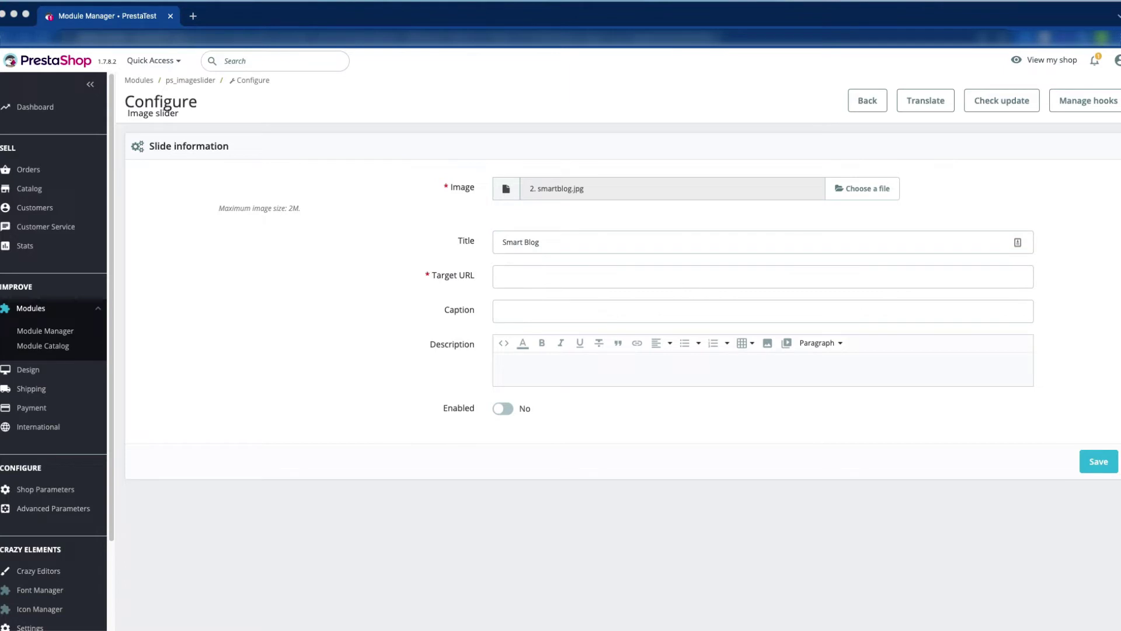
{"action": "left_click", "coordinate": [520, 276]}
{"action": "type", "text": "https://classydevs.com/free-modules/smartblog/"}
{"action": "key", "text": "Tab"}
Paste the SmartBlog description and set the caption to 'smart-blog'
{"action": "key", "text": "super+Tab"}
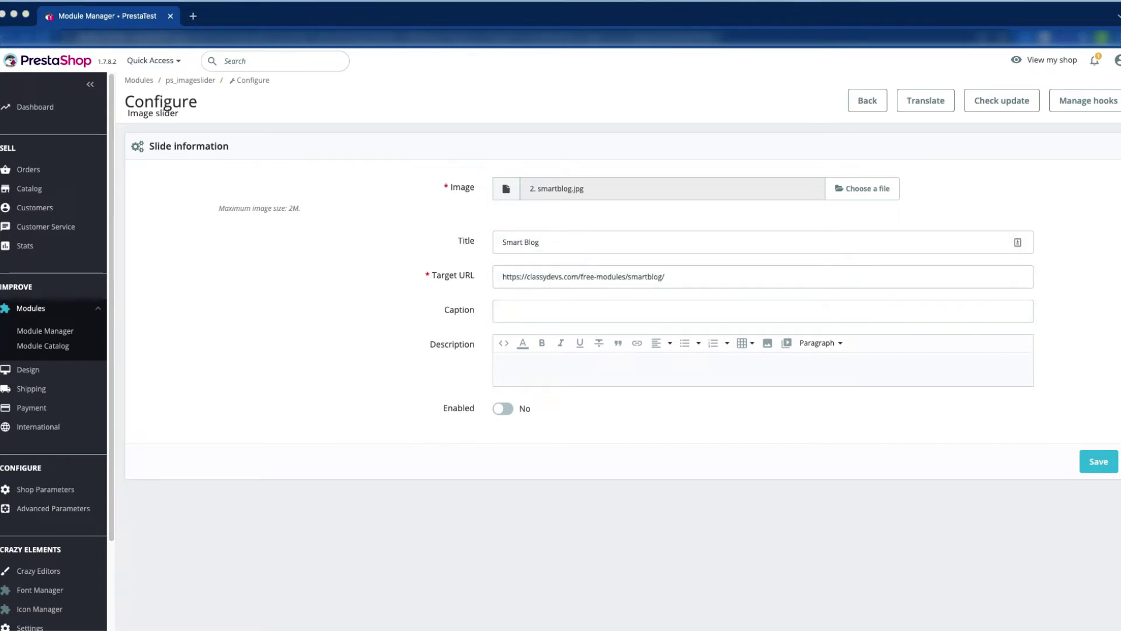
{"action": "key", "text": "super+Tab"}
{"action": "left_click", "coordinate": [526, 362]}
{"action": "type", "text": "SmartBlog All in One PrestaShop Blog SmartBlog is one of the most powerful Prestashop blog module for free. For an eCommerce website, the blog could be very helpful to build customer trust."}
{"action": "left_click", "coordinate": [533, 310]}
{"action": "type", "text": "Sm"}
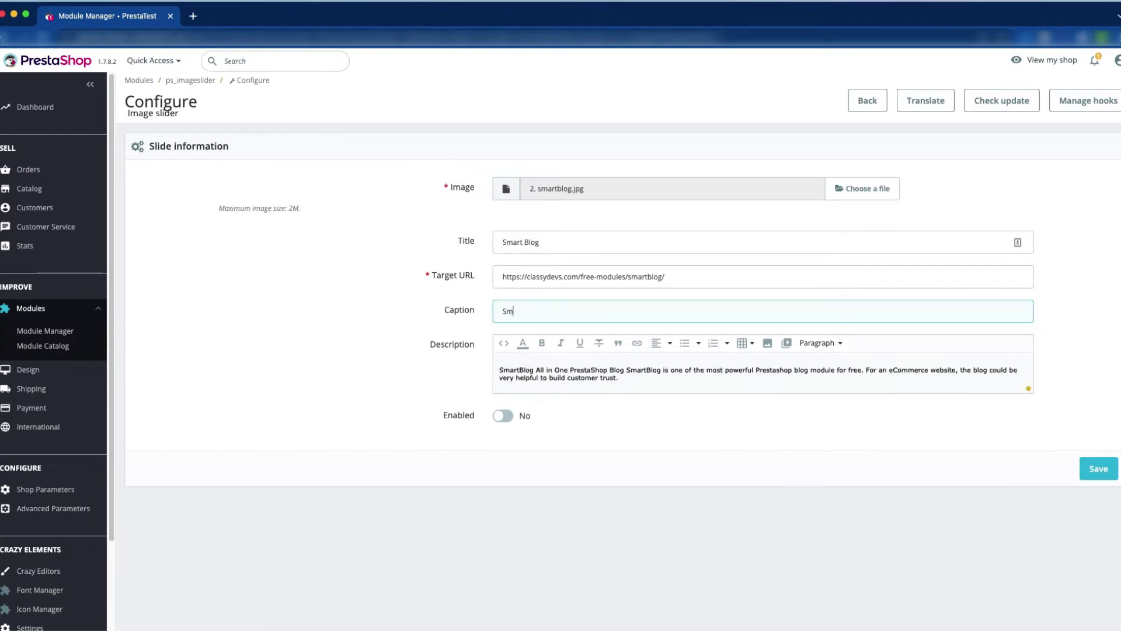
{"action": "type", "text": "art-blog"}
{"action": "key", "text": "Home"}
{"action": "key", "text": "Delete"}
{"action": "type", "text": "s"}
Make 'SmartBlog' a heading line of its own, enable the slide and save it
{"action": "left_click", "coordinate": [538, 369]}
{"action": "key", "text": "Return"}
{"action": "left_click_drag", "start_coordinate": [537, 369], "coordinate": [500, 370]}
{"action": "left_click", "coordinate": [824, 344]}
{"action": "left_click", "coordinate": [830, 424]}
{"action": "left_click", "coordinate": [616, 388]}
{"action": "left_click", "coordinate": [503, 430]}
{"action": "left_click", "coordinate": [1100, 486]}
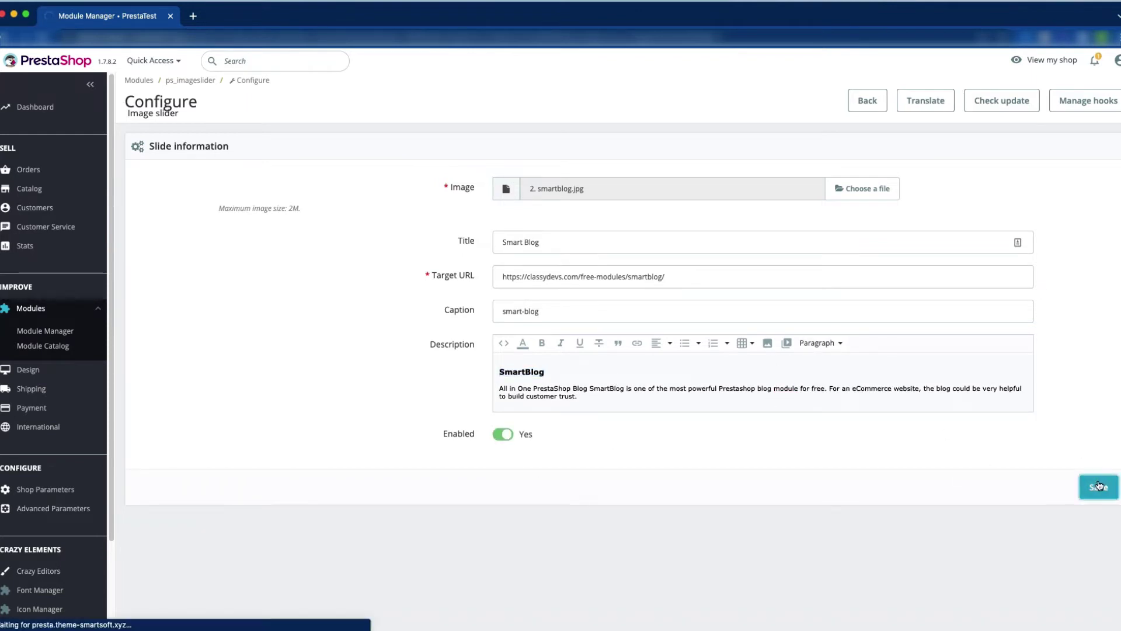
{"action": "scroll", "coordinate": [984, 388], "scroll_direction": "down", "scroll_amount": 3}
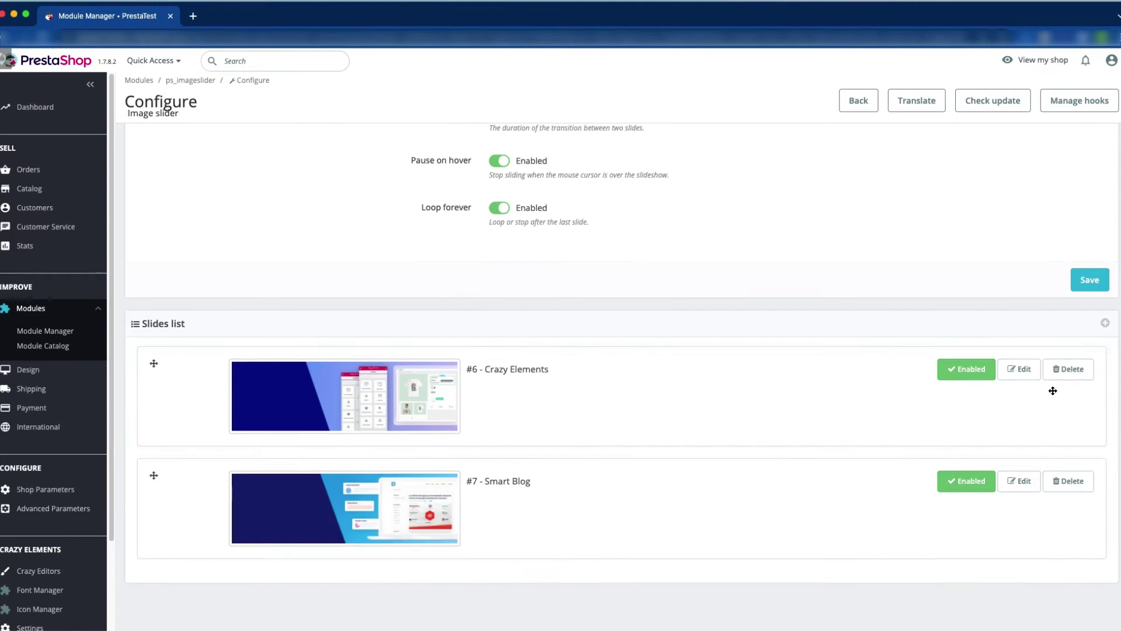
Add a new slide with the slider revolution image
{"action": "left_click", "coordinate": [1106, 323]}
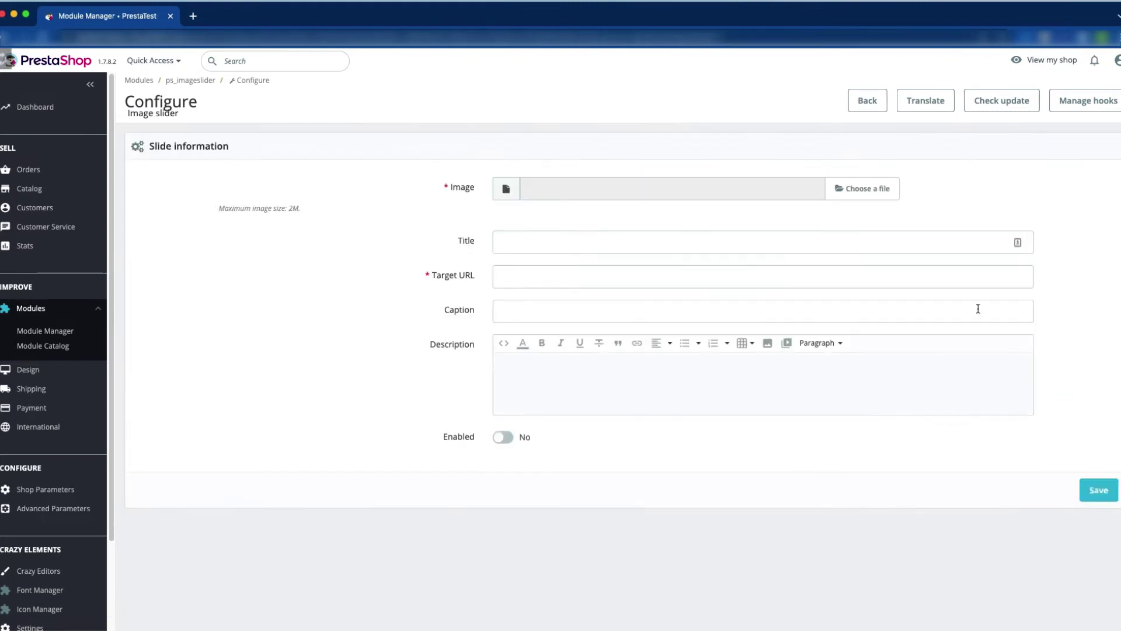
{"action": "left_click", "coordinate": [862, 188]}
{"action": "double_click", "coordinate": [464, 97]}
Enter title 'Slider Revolution', paste its page address as target URL, and caption 'slider-revolution'
{"action": "left_click", "coordinate": [528, 243]}
{"action": "type", "text": "Slider Revolution"}
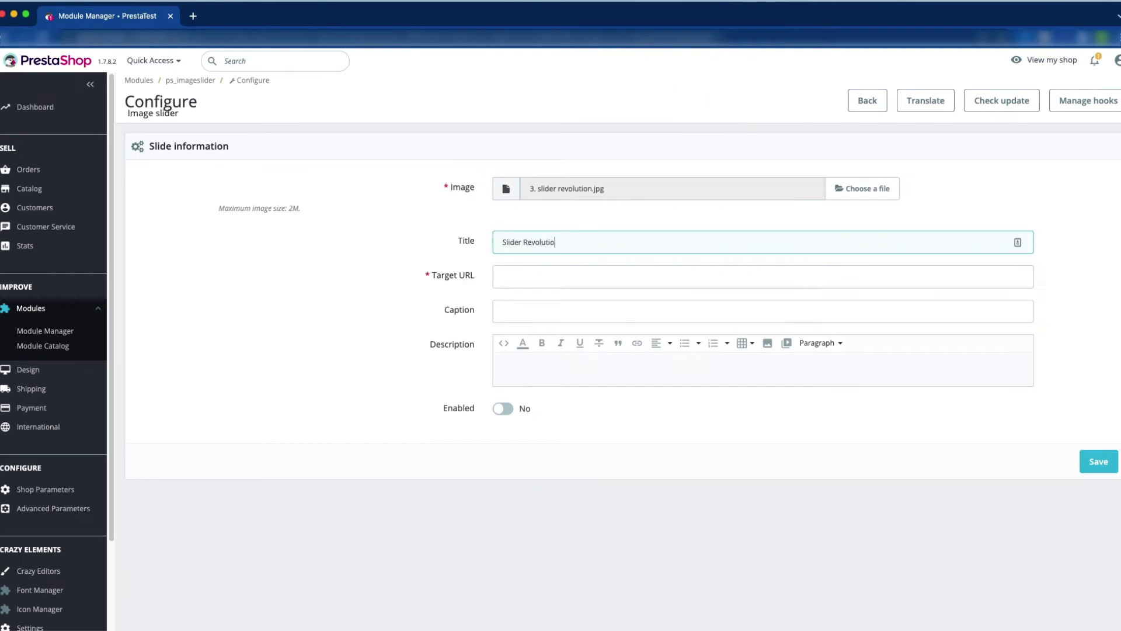
{"action": "left_click", "coordinate": [533, 270]}
{"action": "key", "text": "super+Tab"}
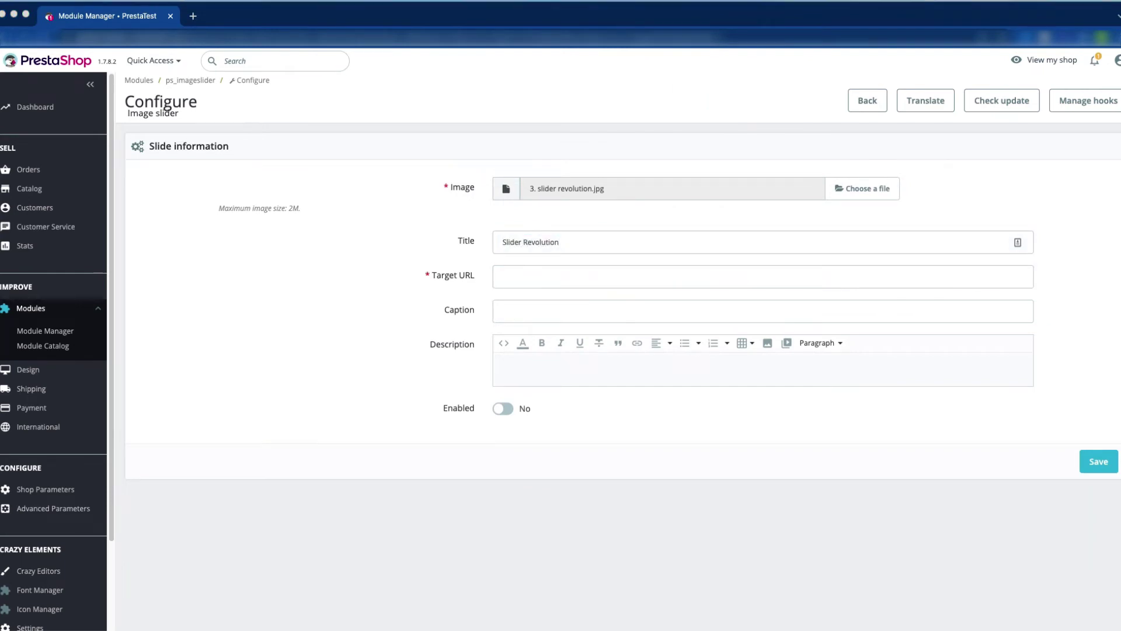
{"action": "left_click", "coordinate": [545, 280]}
{"action": "type", "text": "https://classydevs.com/slider-revolution-prestashop/"}
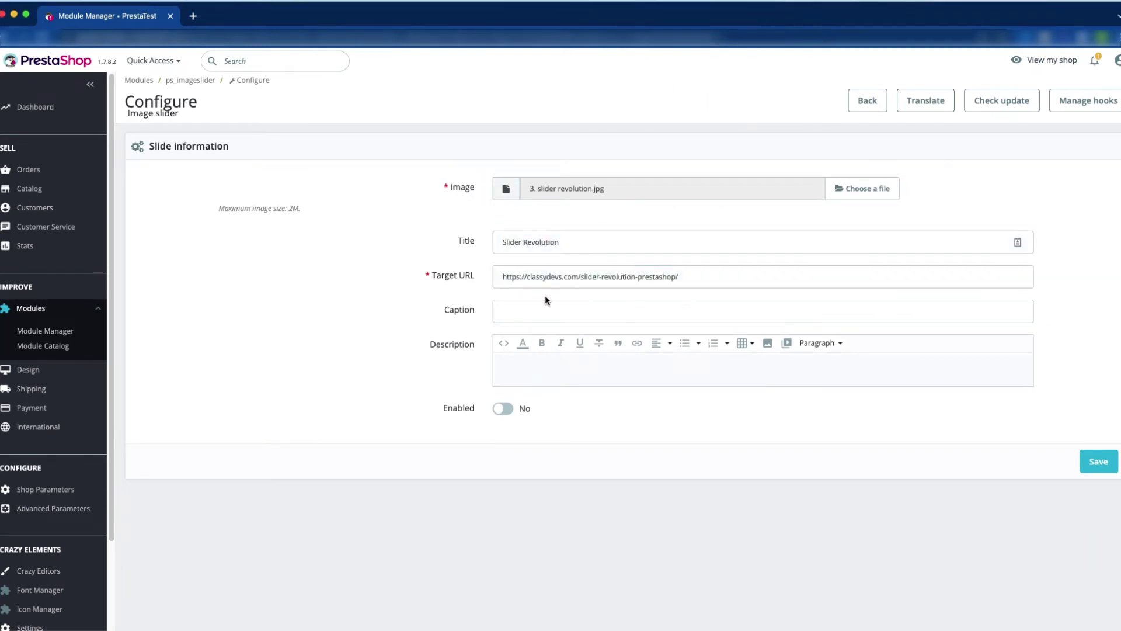
{"action": "left_click", "coordinate": [501, 309]}
{"action": "type", "text": "slider-revolution"}
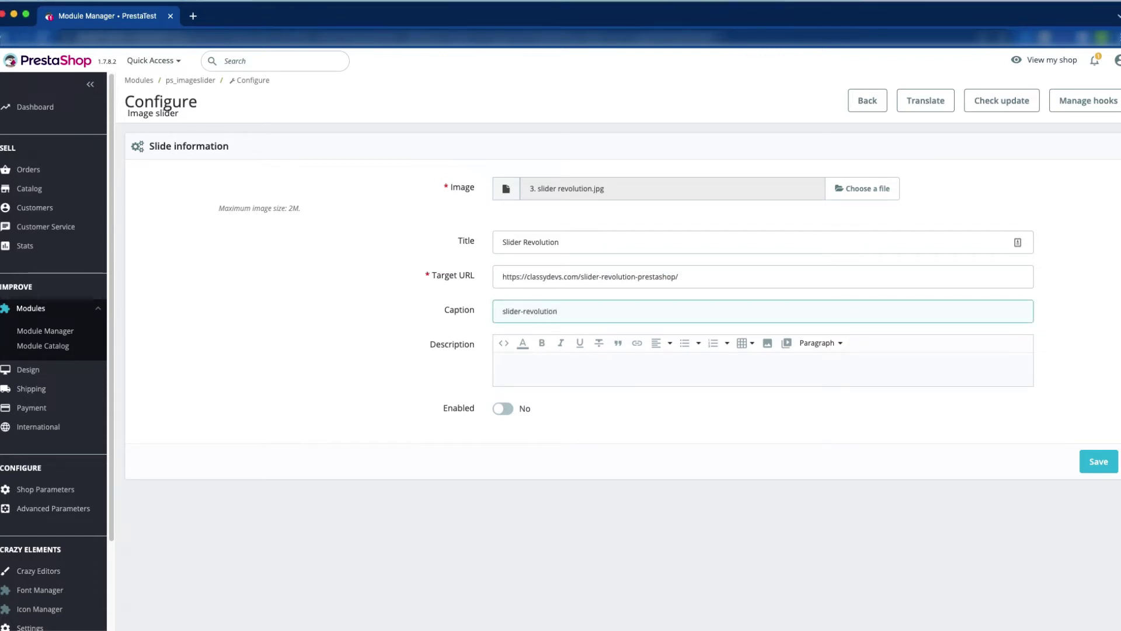
Paste the two-paragraph Slider Revolution description into the description editor
{"action": "key", "text": "super+Tab"}
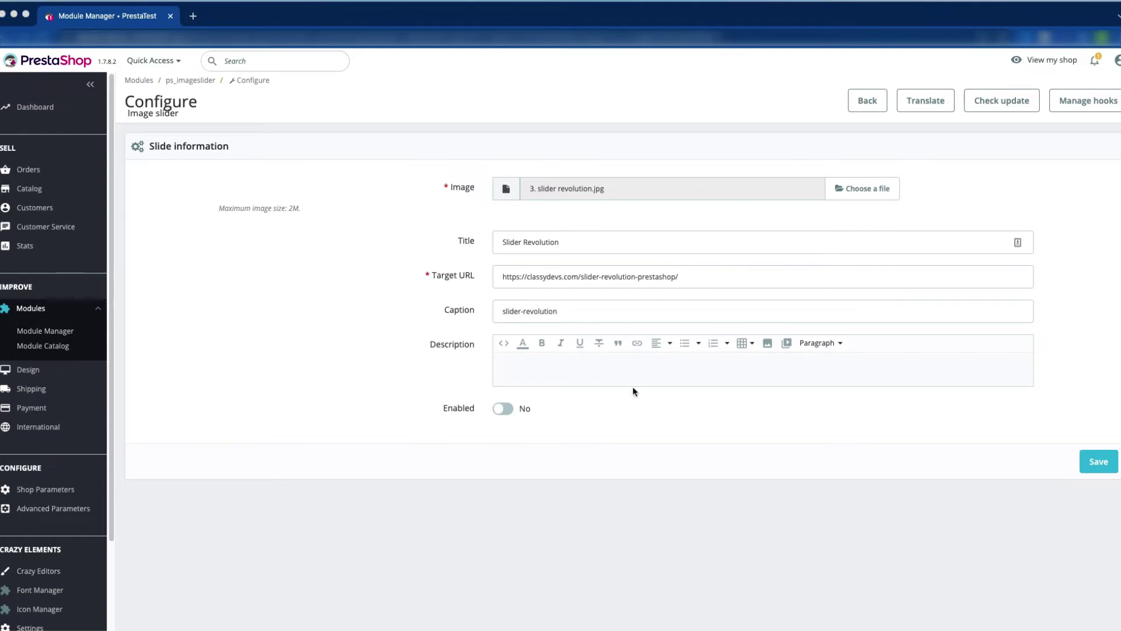
{"action": "left_click", "coordinate": [543, 367]}
{"action": "type", "text": "Number 1 Sliders on PrestaShop Wow, Your visitors with powerful interactive visual Slider Revolution. Design Your PrestaShop eCommerce website by any layout smashing design, Anything you want!"}
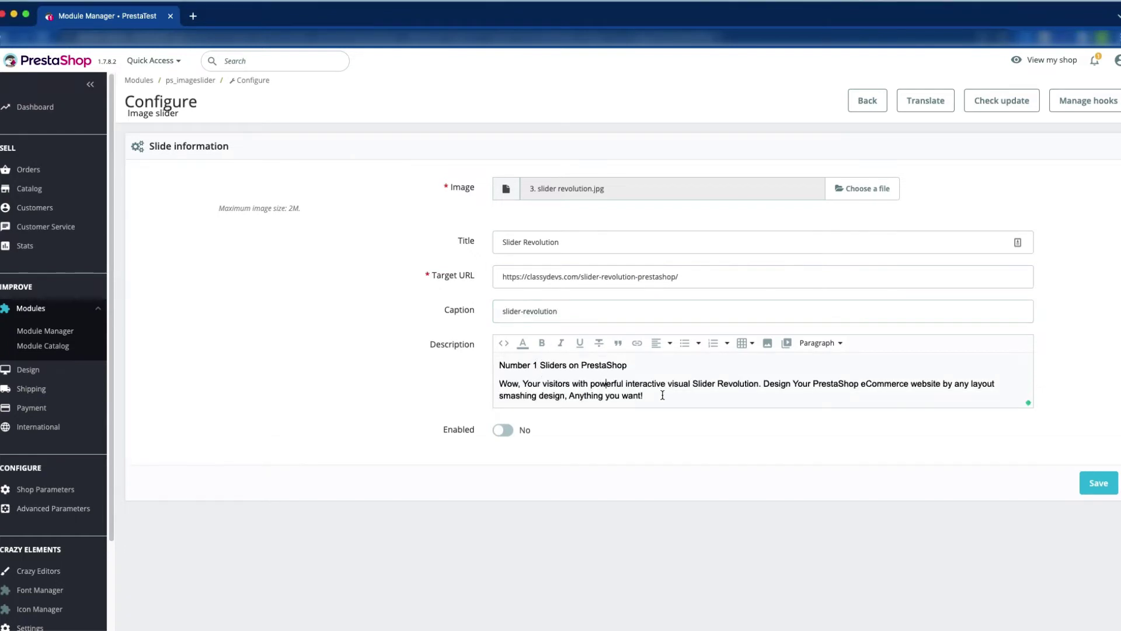
{"action": "key", "text": "super+z"}
{"action": "key", "text": "super+Tab"}
{"action": "left_click", "coordinate": [639, 372]}
{"action": "type", "text": "Number 1 Sliders on PrestaShop Wow, Your visitors with powerful interactive visual Slider Revolution. Design Your PrestaShop eCommerce website by any layout smashing design, Anything you want!"}
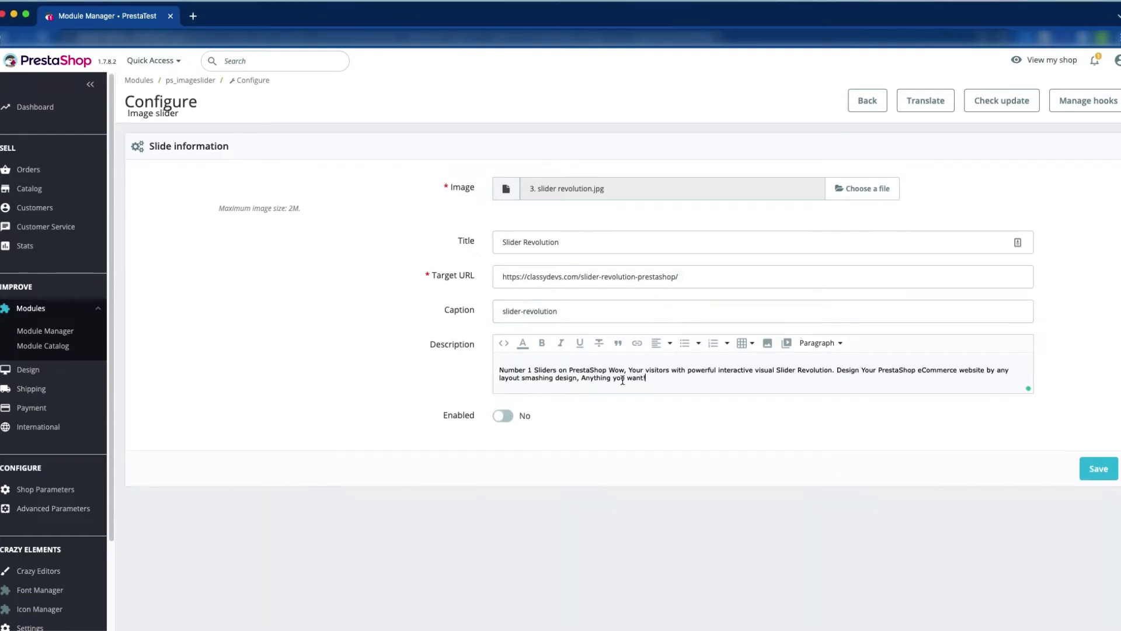
Make 'Number 1 Sliders on PrestaShop Wow' a Heading 3, enable the slide and save
{"action": "triple_click", "coordinate": [599, 371]}
{"action": "left_click", "coordinate": [821, 342]}
{"action": "left_click", "coordinate": [860, 418]}
{"action": "left_click", "coordinate": [719, 378]}
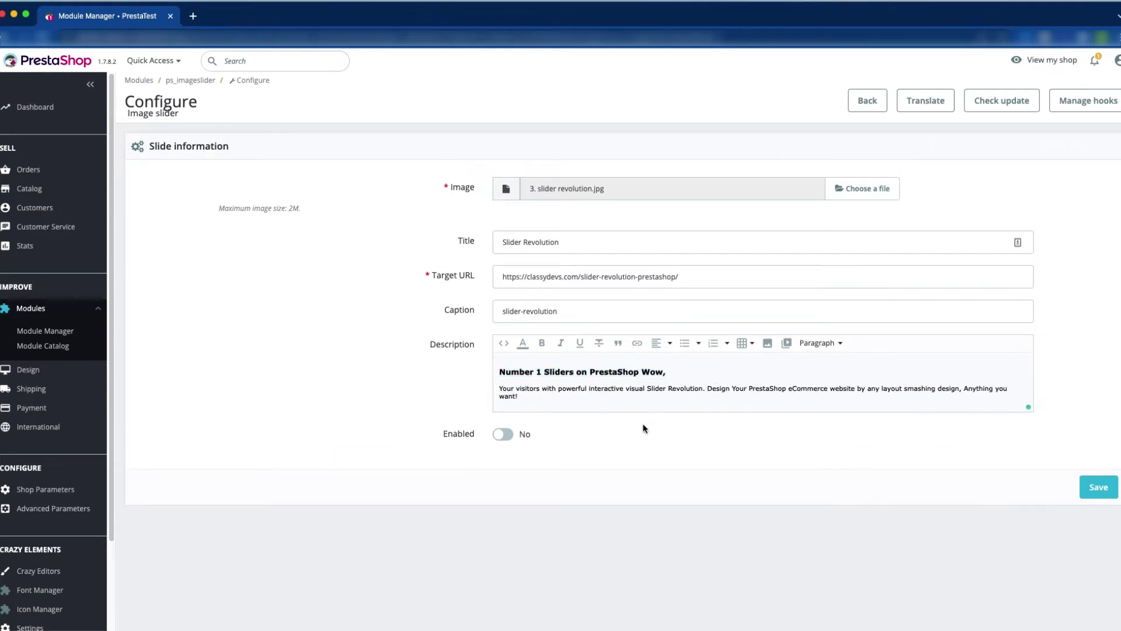
{"action": "left_click", "coordinate": [500, 435]}
{"action": "left_click", "coordinate": [674, 372]}
{"action": "key", "text": "BackSpace"}
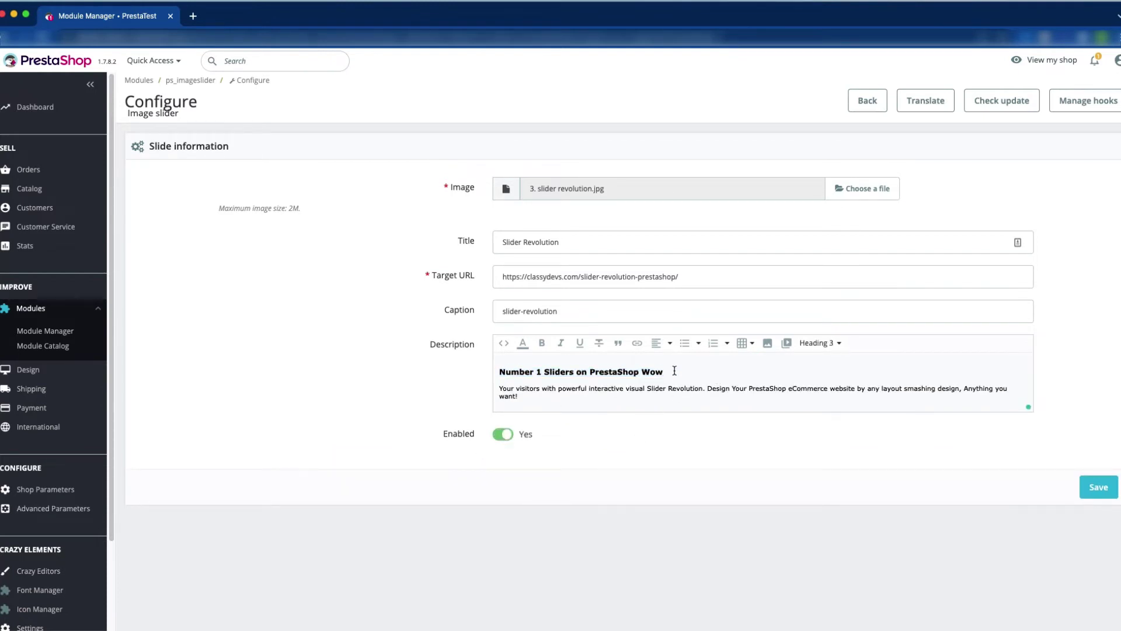
{"action": "left_click", "coordinate": [1090, 488]}
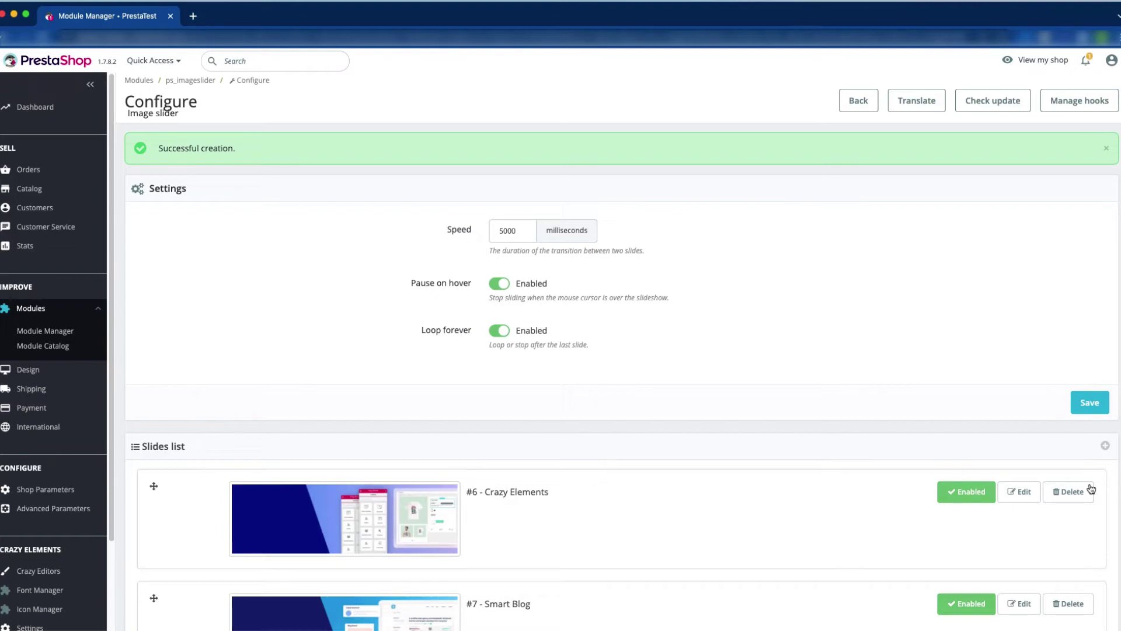
On the storefront, cycle the banner through Crazy Elements, Smart Blog and Slider Revolution and back
{"action": "left_click", "coordinate": [1043, 64]}
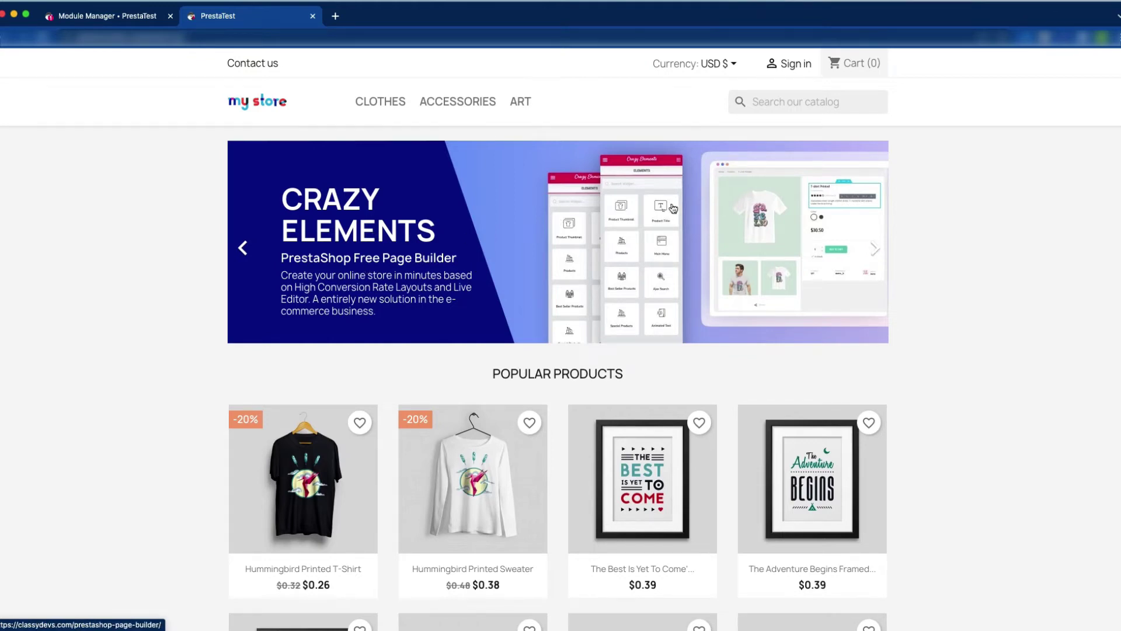
{"action": "left_click", "coordinate": [876, 249]}
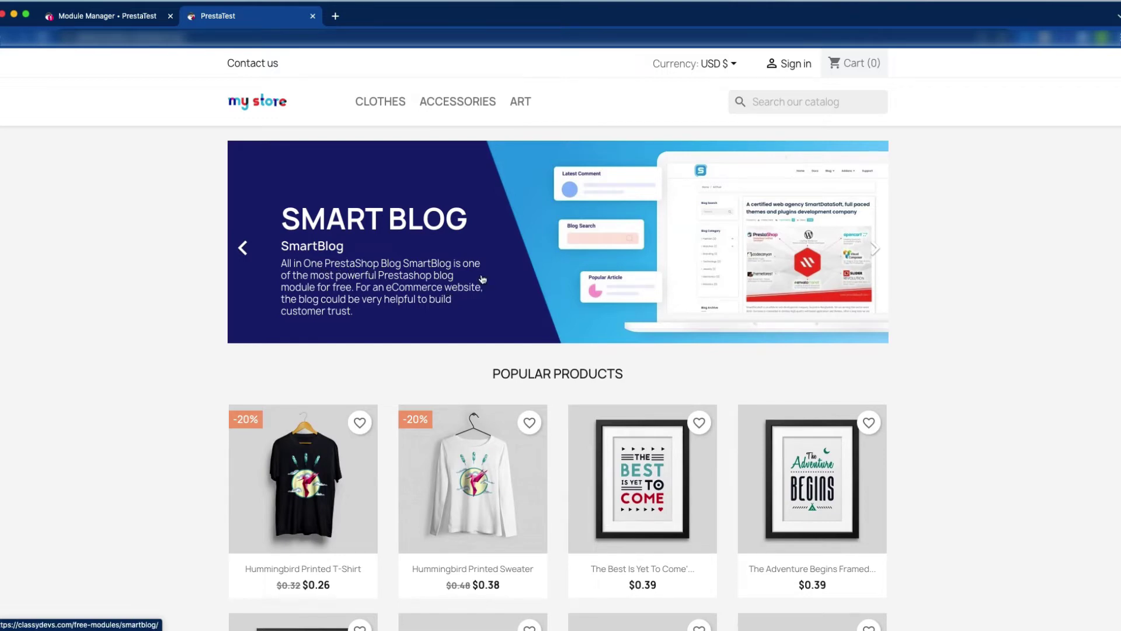
{"action": "left_click", "coordinate": [881, 251]}
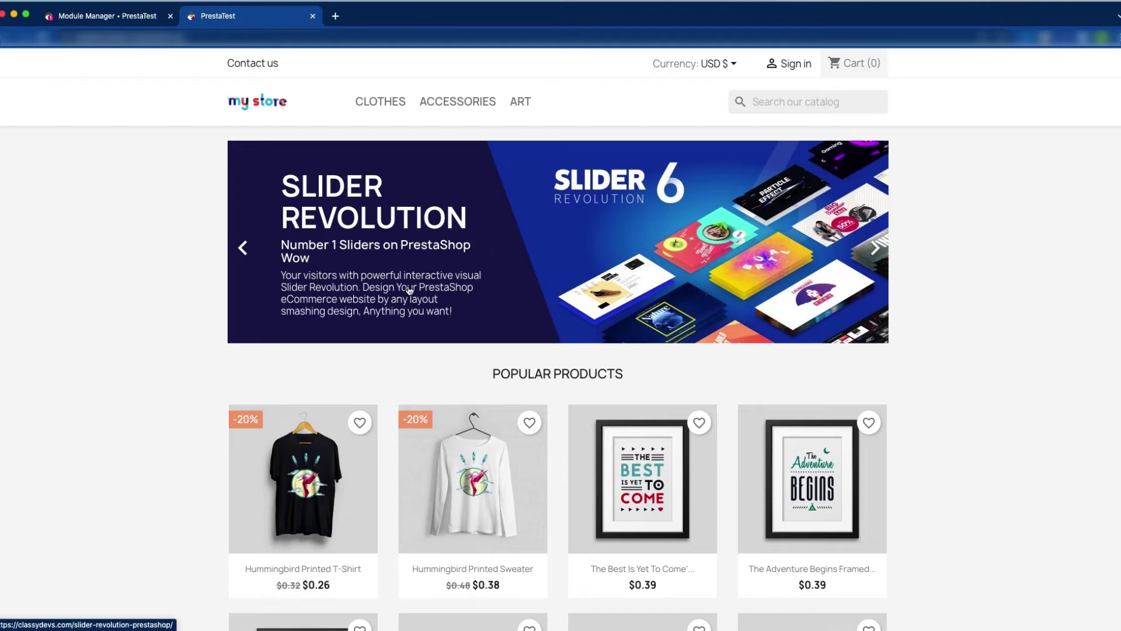
{"action": "left_click", "coordinate": [243, 251]}
{"action": "left_click", "coordinate": [243, 251]}
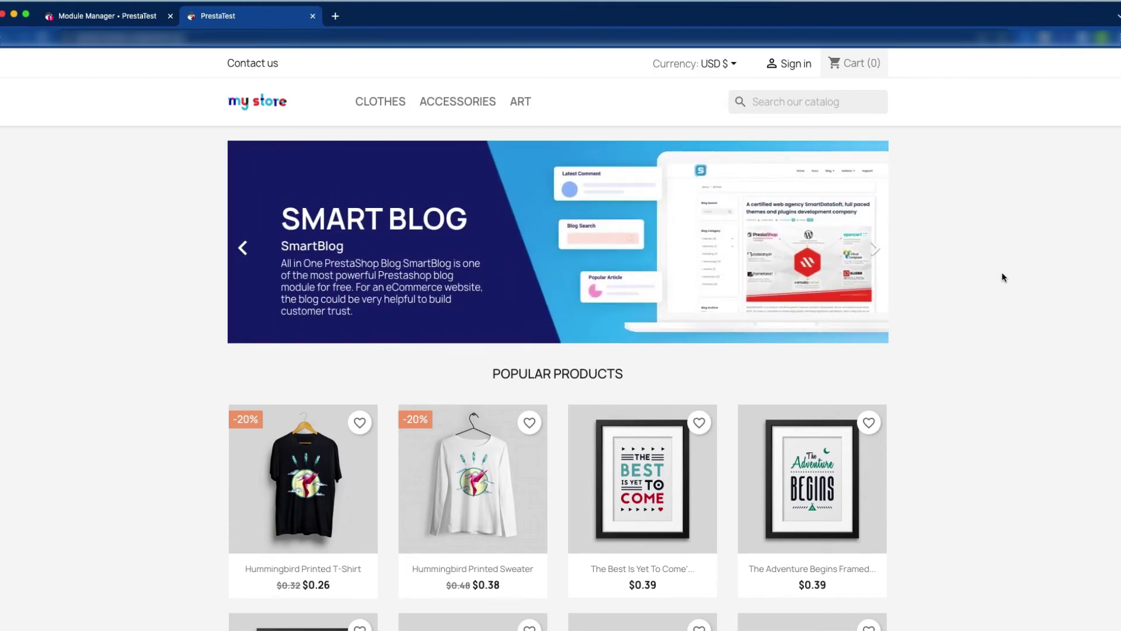
{"action": "left_click", "coordinate": [128, 19]}
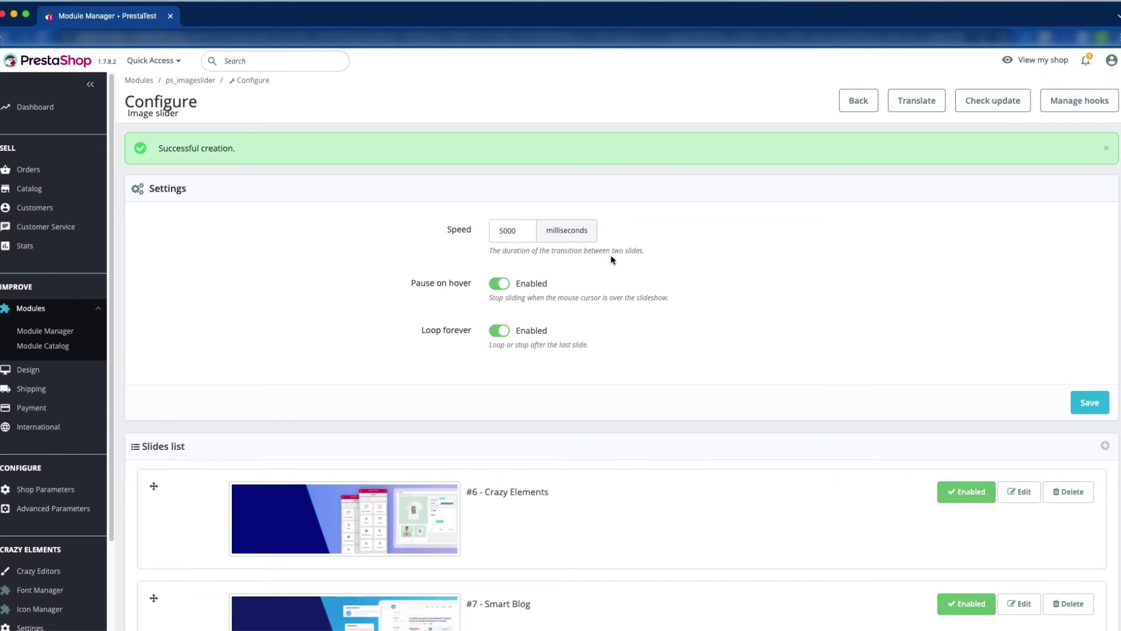
Change the slider Speed value to 1000 milliseconds
{"action": "left_click", "coordinate": [523, 230]}
{"action": "key", "text": "Left"}
{"action": "key", "text": "Left"}
{"action": "key", "text": "Left"}
{"action": "key", "text": "BackSpace"}
{"action": "type", "text": "8"}
{"action": "key", "text": "BackSpace"}
{"action": "type", "text": "1"}
{"action": "left_click", "coordinate": [438, 290]}
Set Pause on hover and Loop forever to Disabled and save the slider settings
{"action": "left_click_drag", "start_coordinate": [416, 283], "coordinate": [460, 282]}
{"action": "left_click", "coordinate": [460, 282]}
{"action": "left_click", "coordinate": [498, 285]}
{"action": "left_click", "coordinate": [501, 335]}
{"action": "left_click", "coordinate": [1087, 403]}
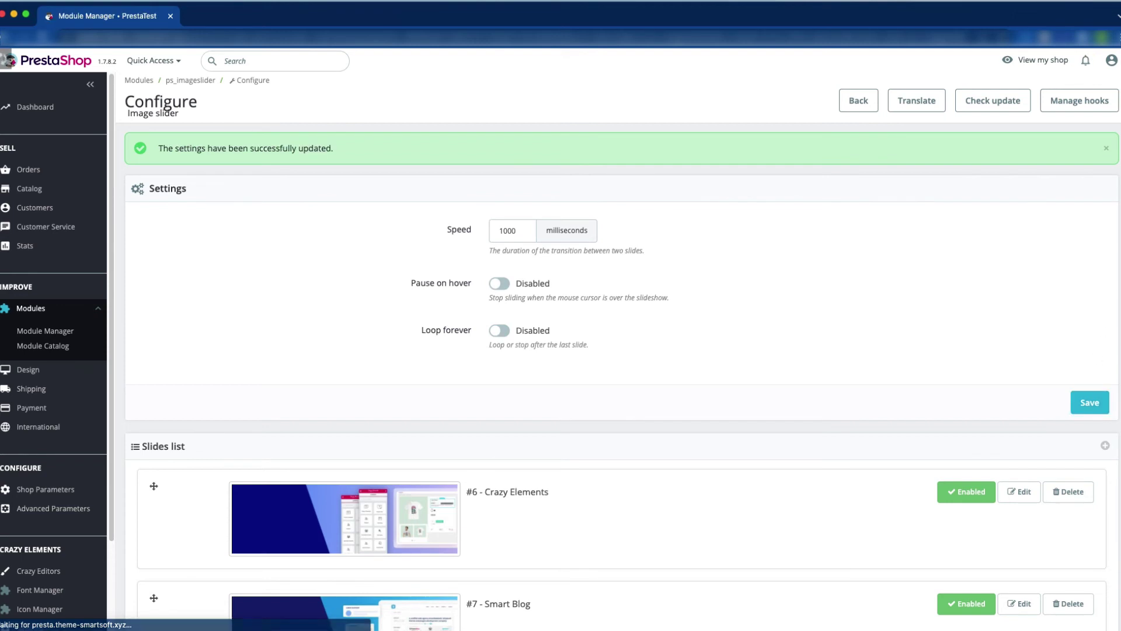
Watch the homepage banner carousel in View my shop, then close the storefront tab
{"action": "left_click", "coordinate": [1056, 66]}
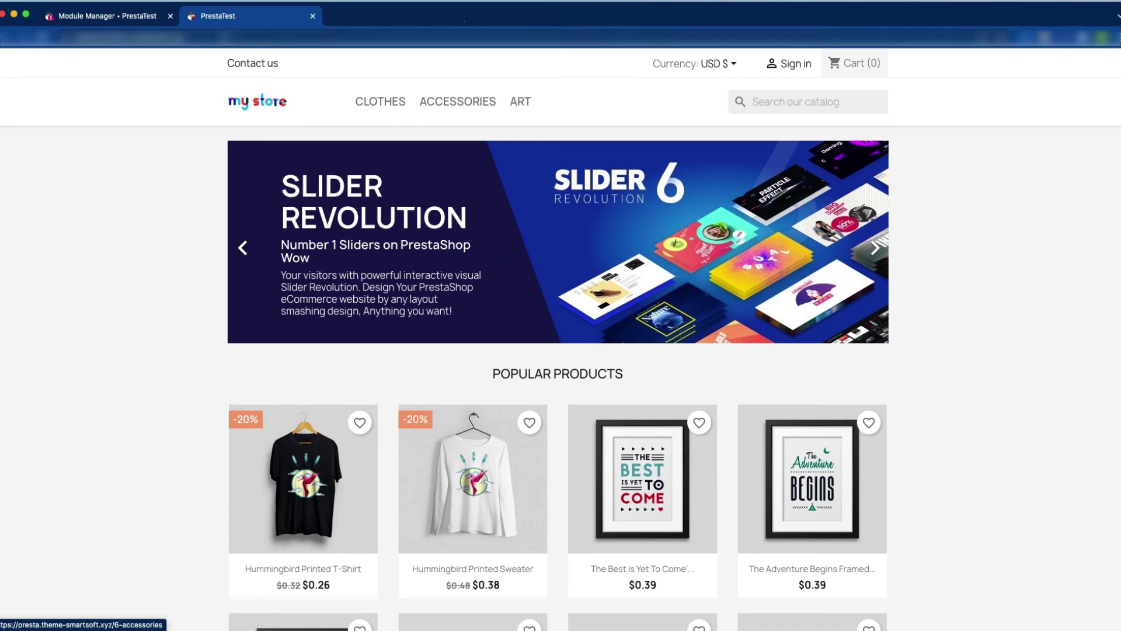
{"action": "key", "text": "super+w"}
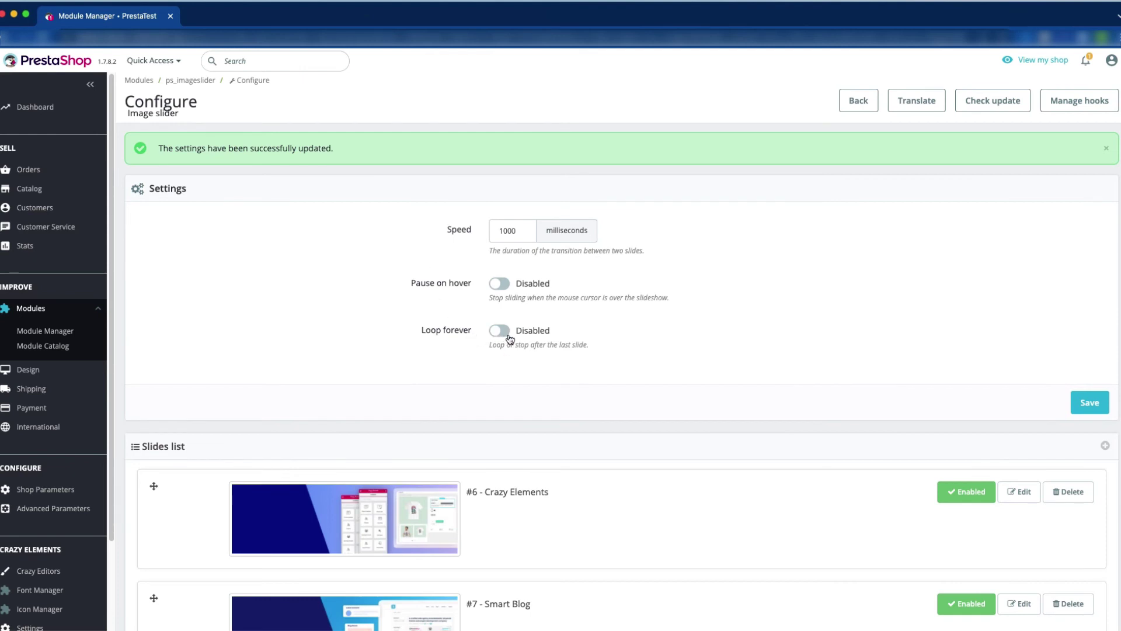
Re-enable Loop forever and Pause on hover, save, and scroll down to the Slides list
{"action": "left_click", "coordinate": [507, 337]}
{"action": "left_click", "coordinate": [506, 285]}
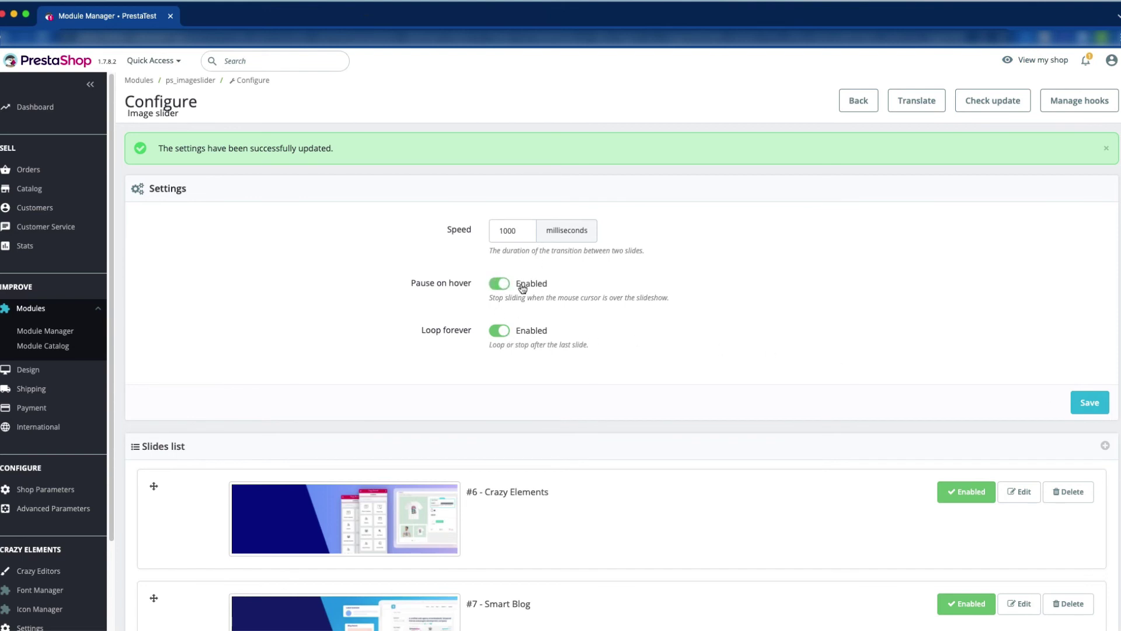
{"action": "left_click", "coordinate": [1074, 410]}
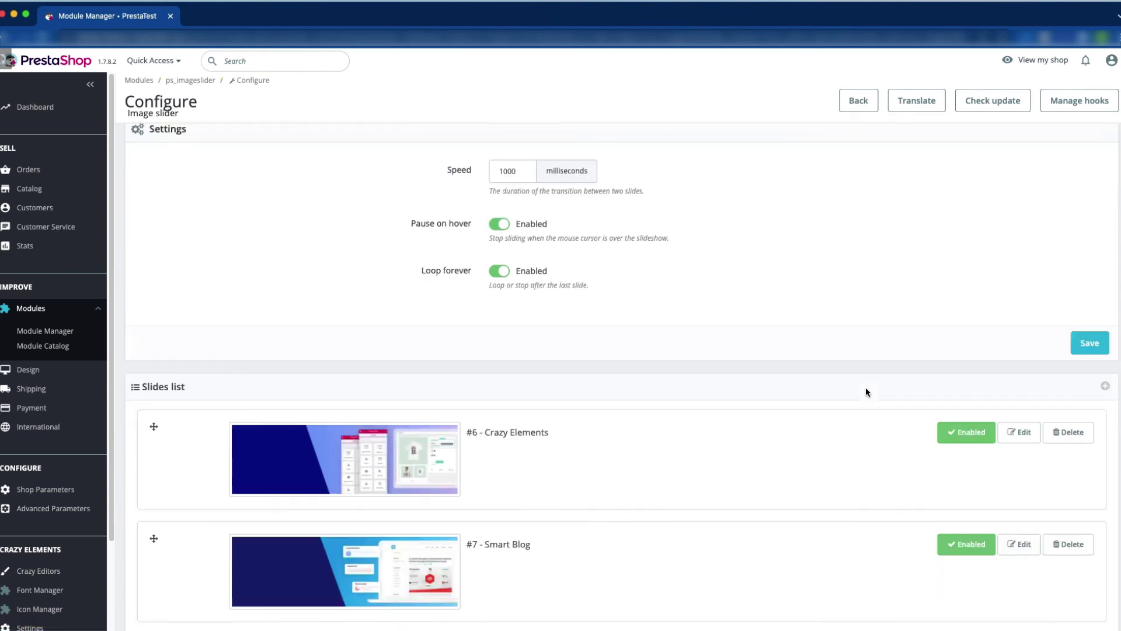
{"action": "scroll", "coordinate": [865, 387], "scroll_direction": "down", "scroll_amount": 2}
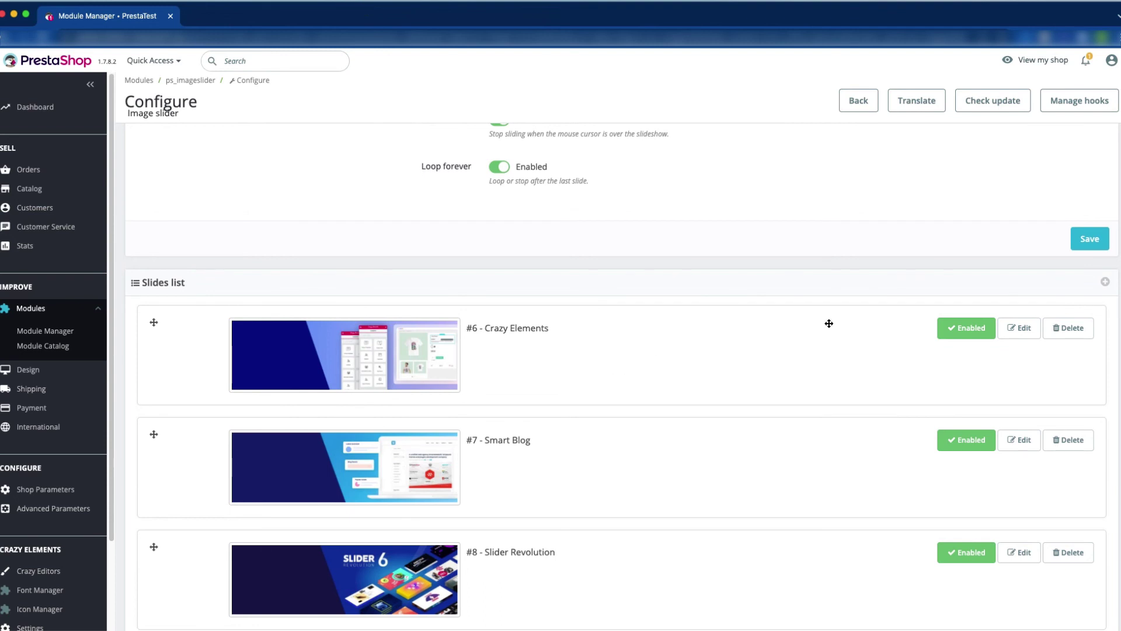
{"action": "left_click", "coordinate": [1024, 333]}
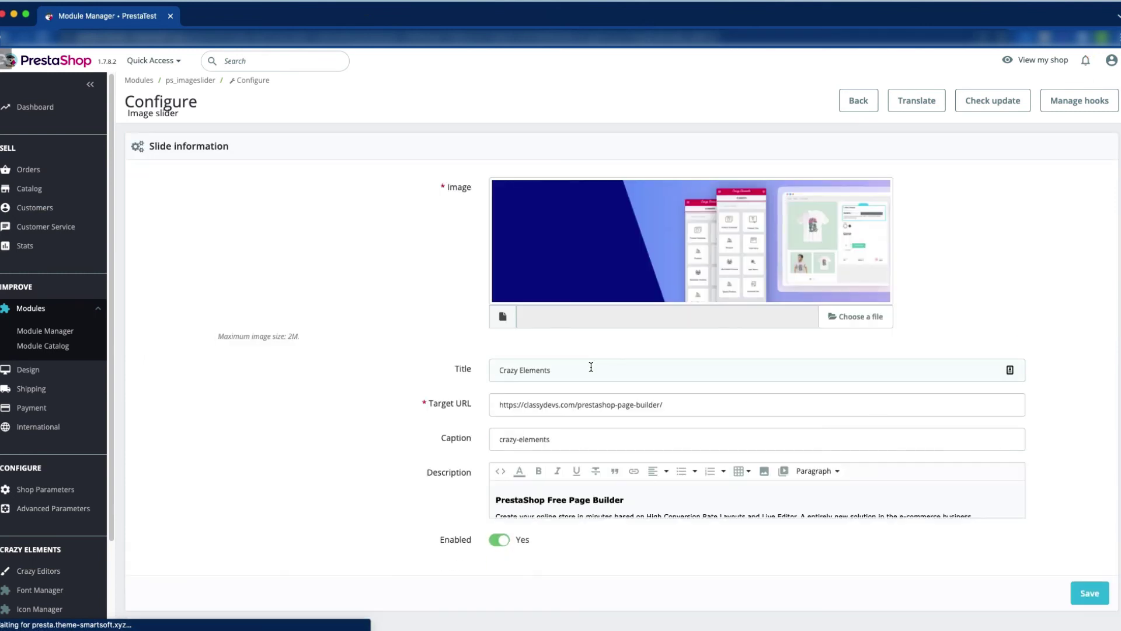
{"action": "left_click", "coordinate": [591, 367]}
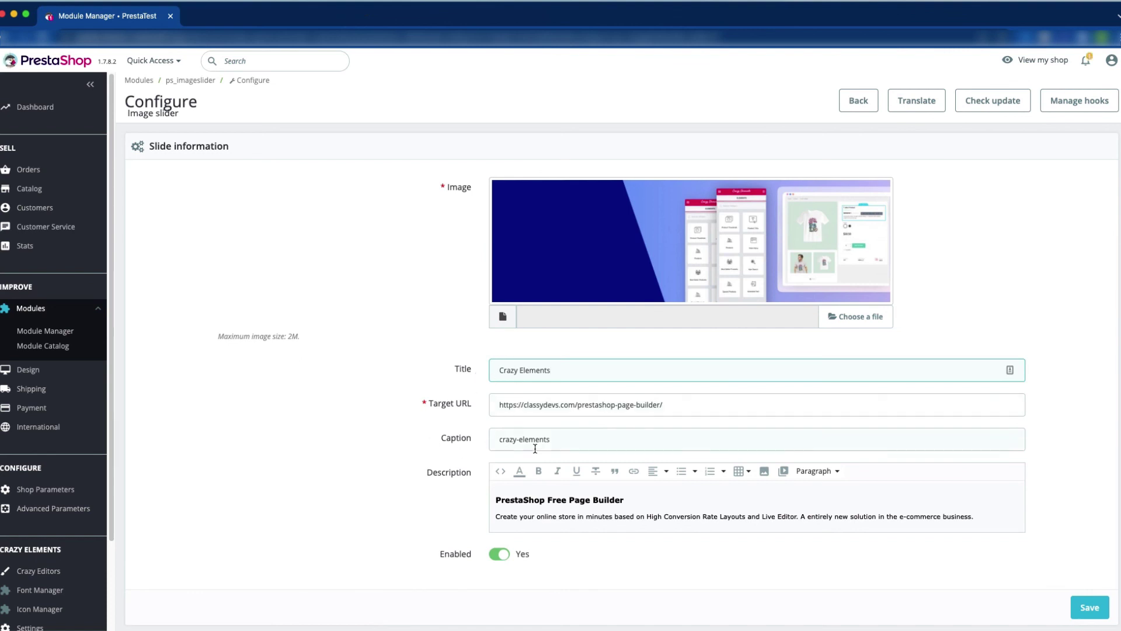
{"action": "left_click", "coordinate": [713, 403]}
{"action": "left_click", "coordinate": [567, 449]}
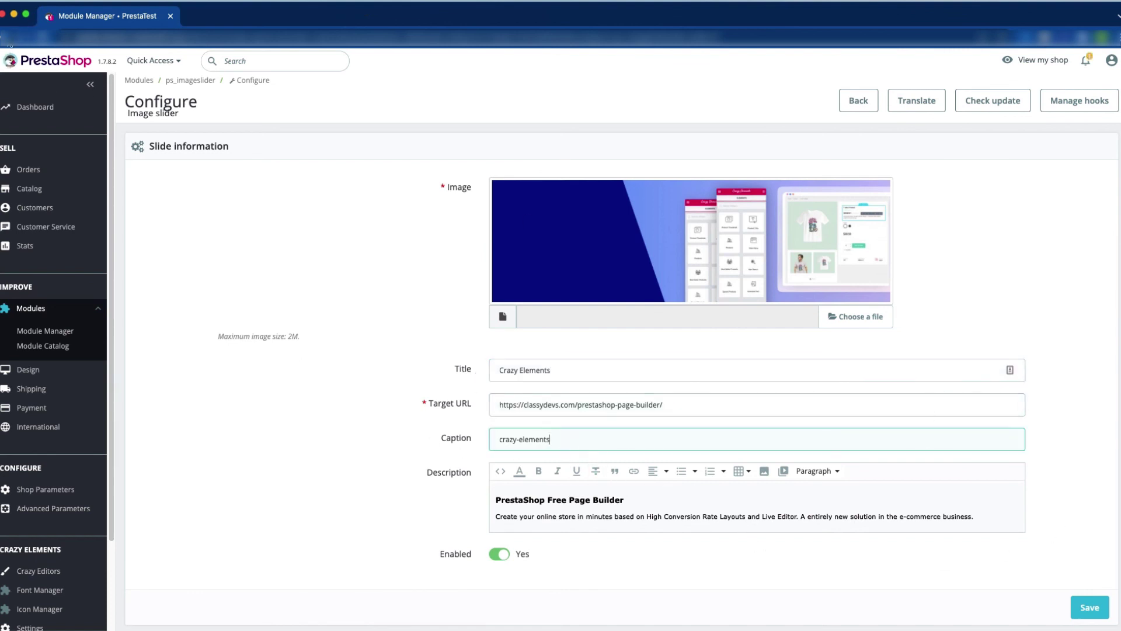
{"action": "key", "text": "Return"}
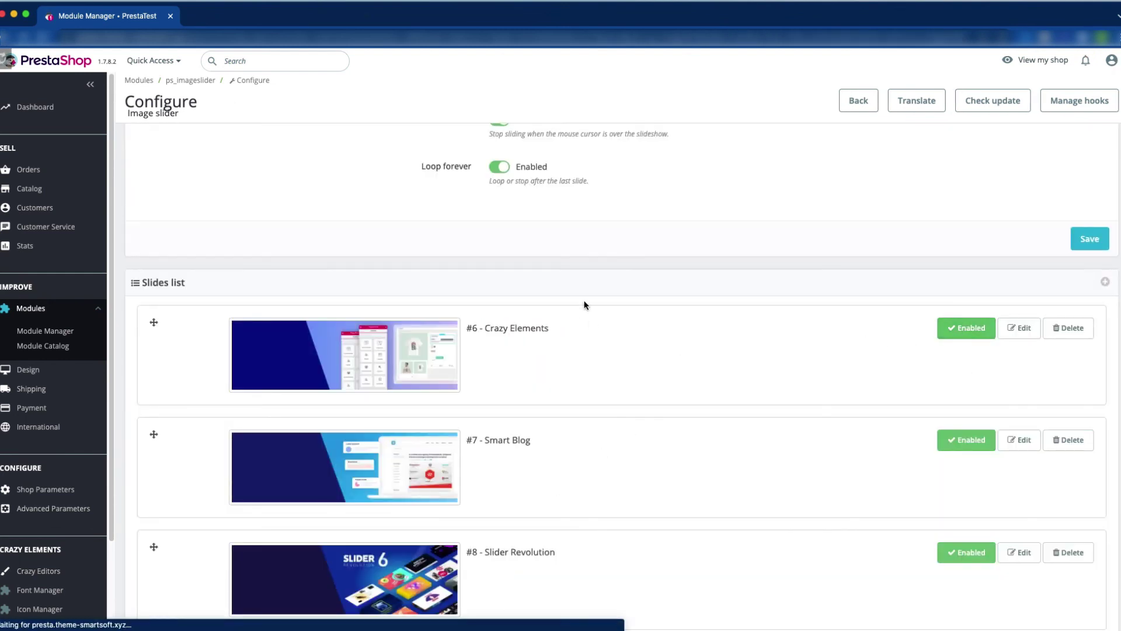
Disable the #6 Crazy Elements slide, then switch it back to enabled
{"action": "left_click", "coordinate": [971, 335]}
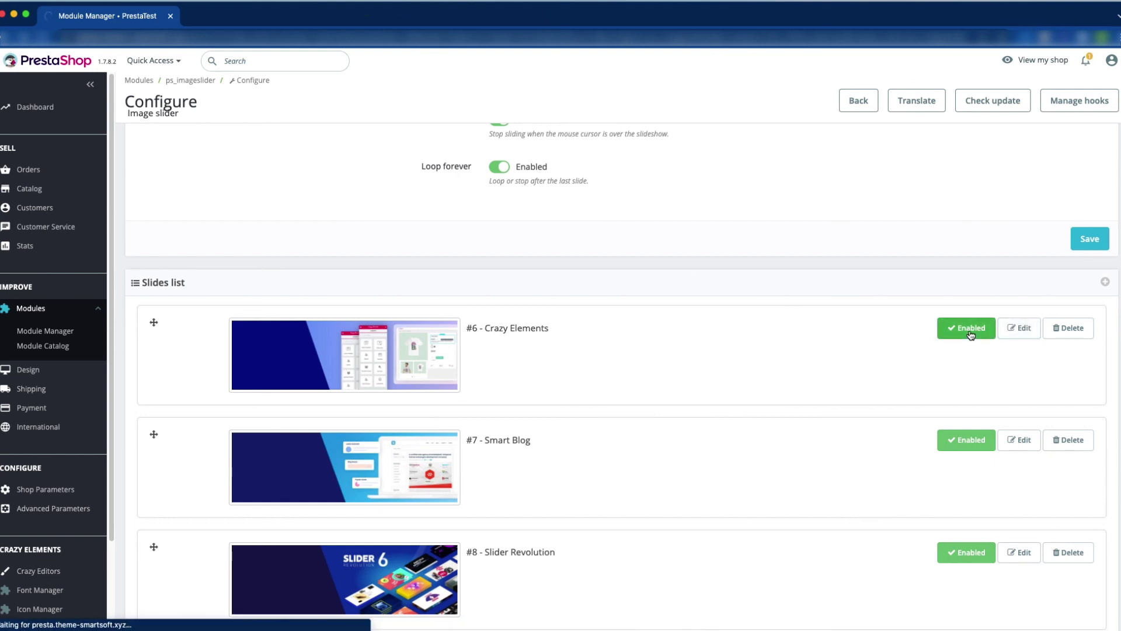
{"action": "scroll", "coordinate": [899, 333], "scroll_direction": "down", "scroll_amount": 5}
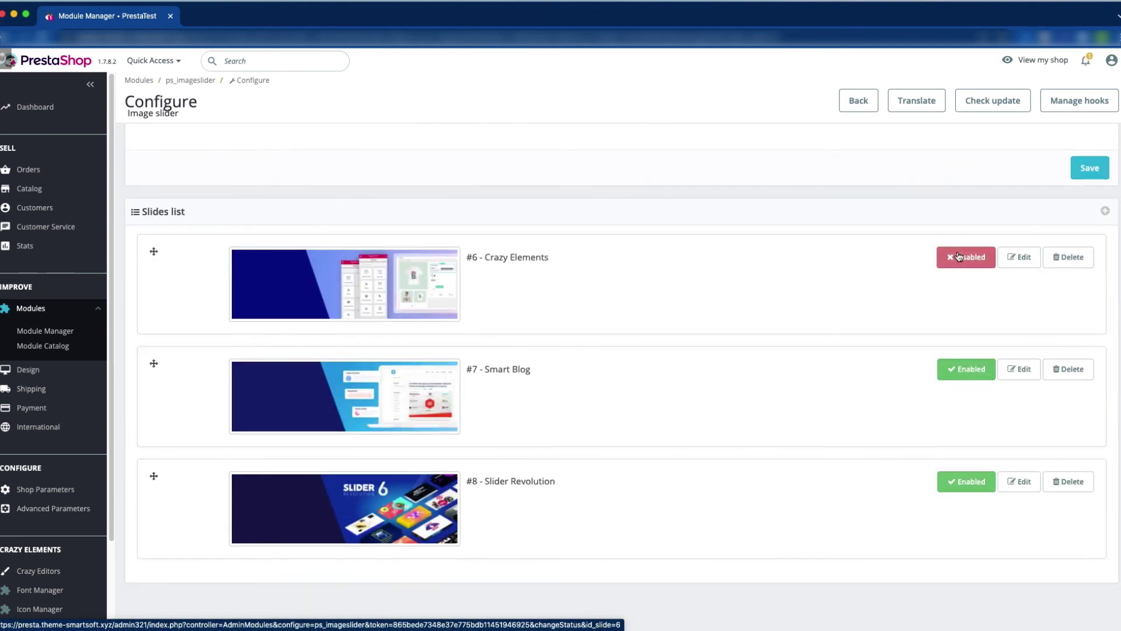
{"action": "left_click", "coordinate": [978, 263]}
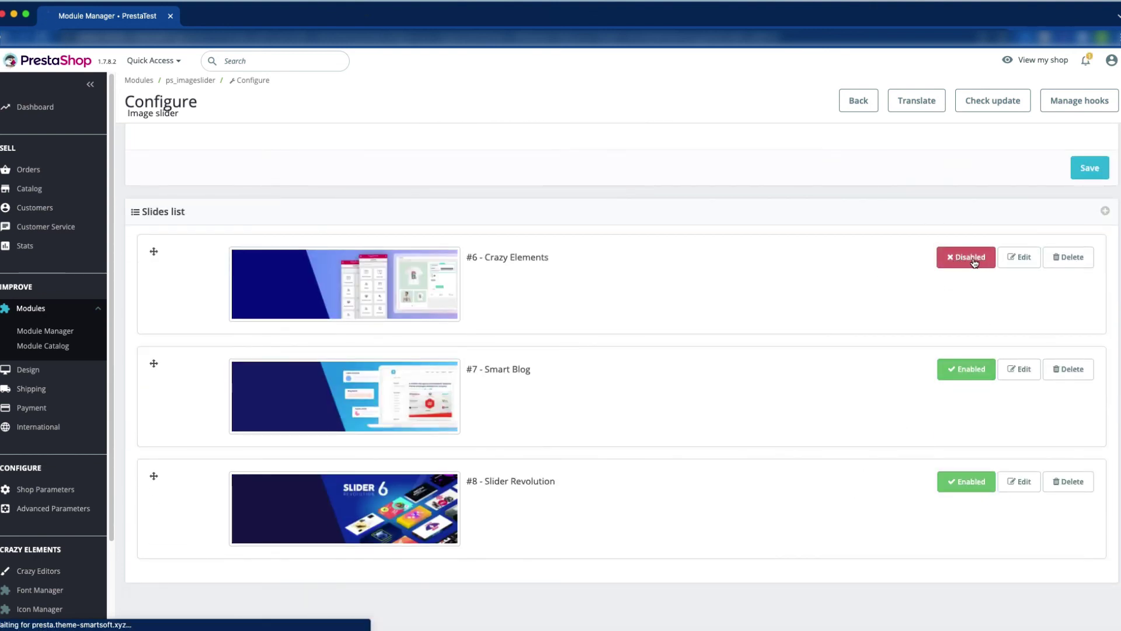